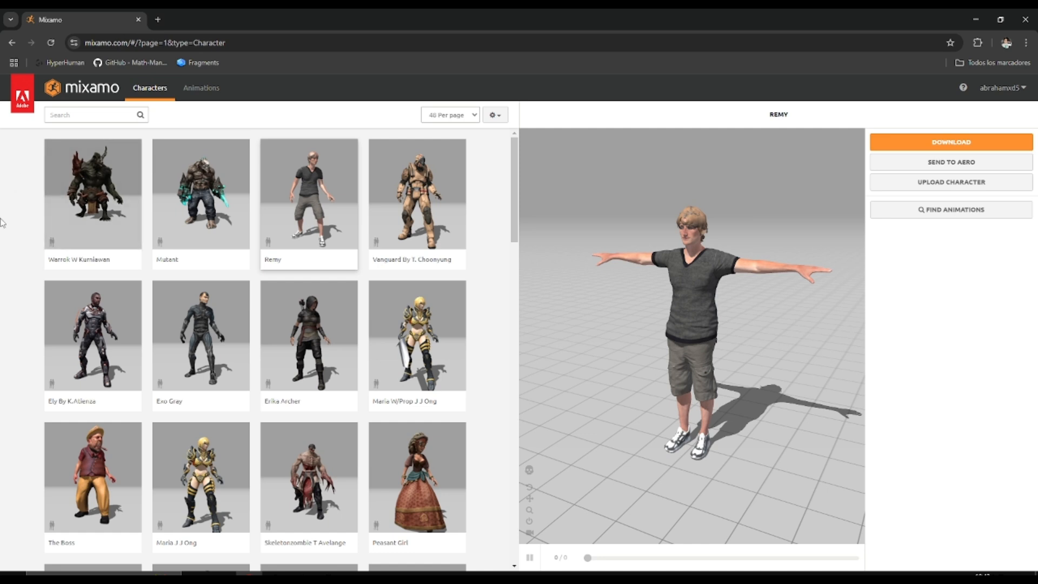
Look through the libraries of available characters and animations, ending on the characters
scroll(1, 243, down, 3)
scroll(1, 248, up, 3)
click(211, 90)
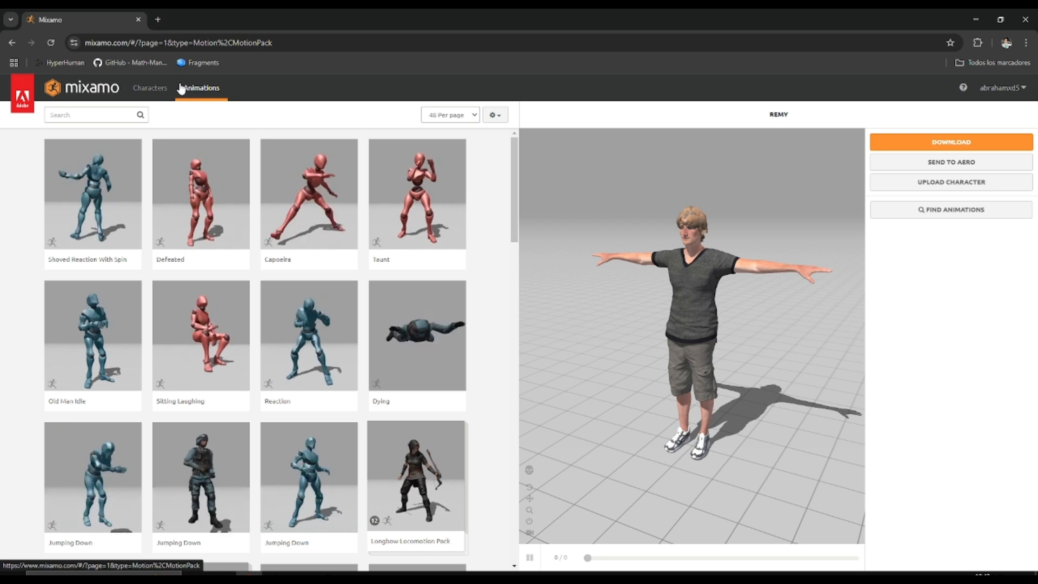
click(150, 88)
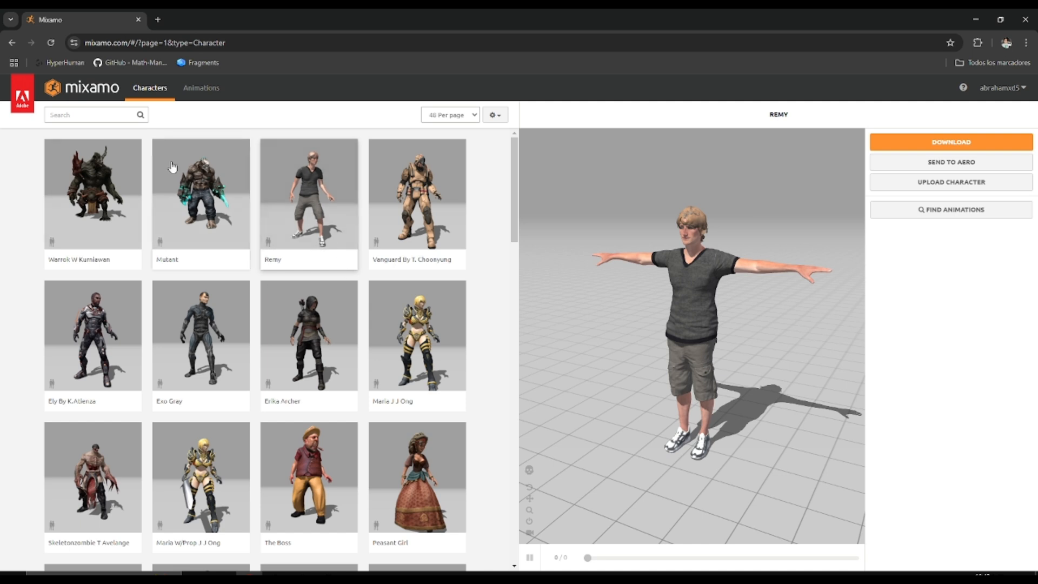
click(192, 101)
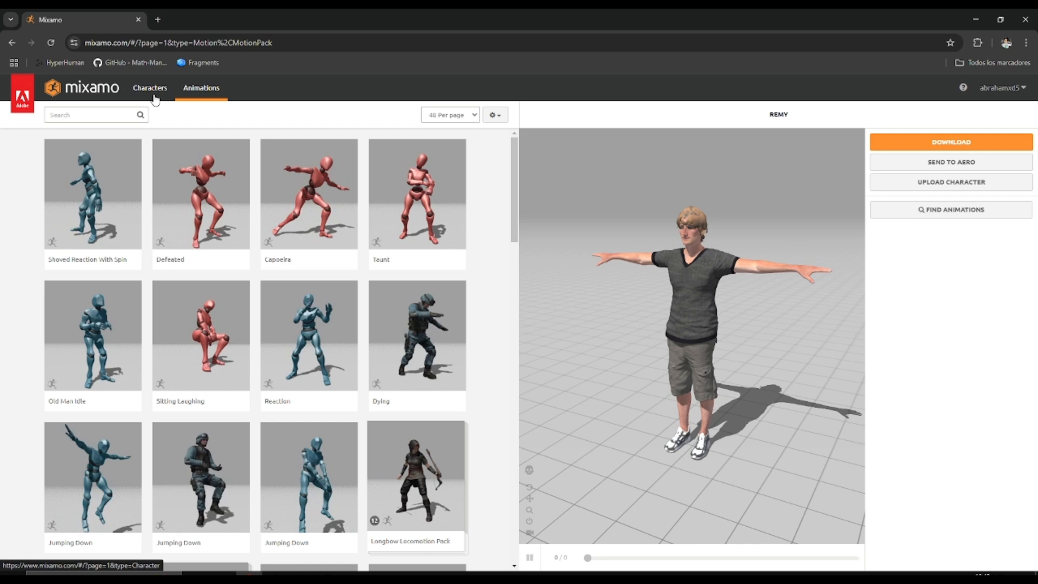
click(154, 97)
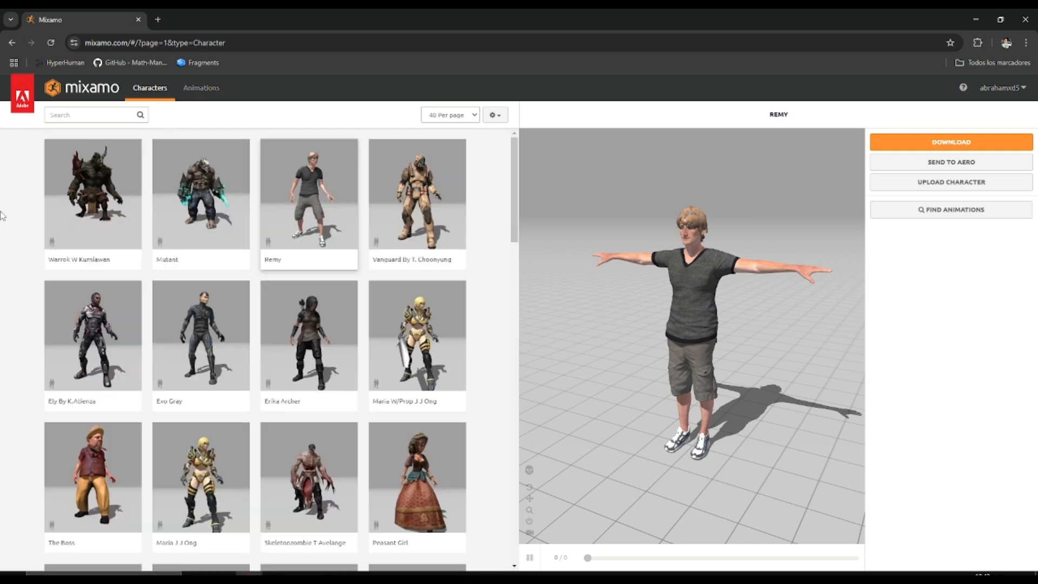
Replace the current character with Erika Archer, accepting the new character, and view the model from the side
click(291, 319)
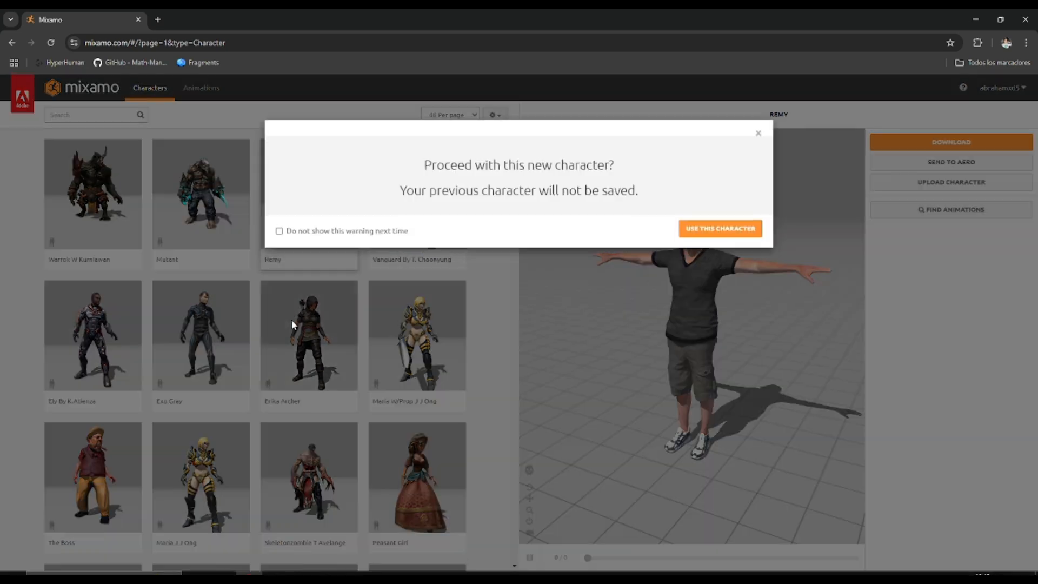
click(709, 236)
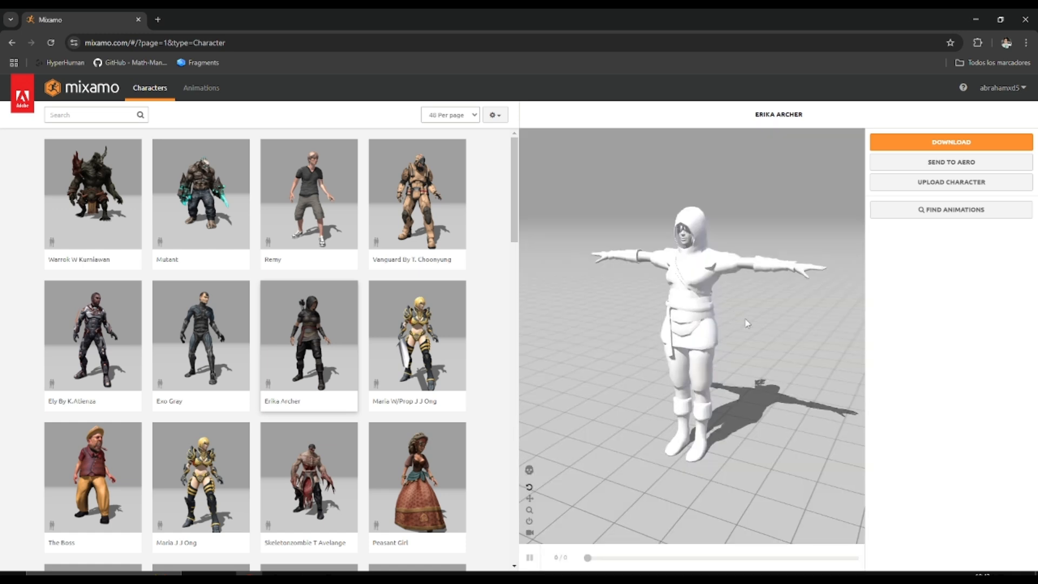
drag(747, 337, 618, 339)
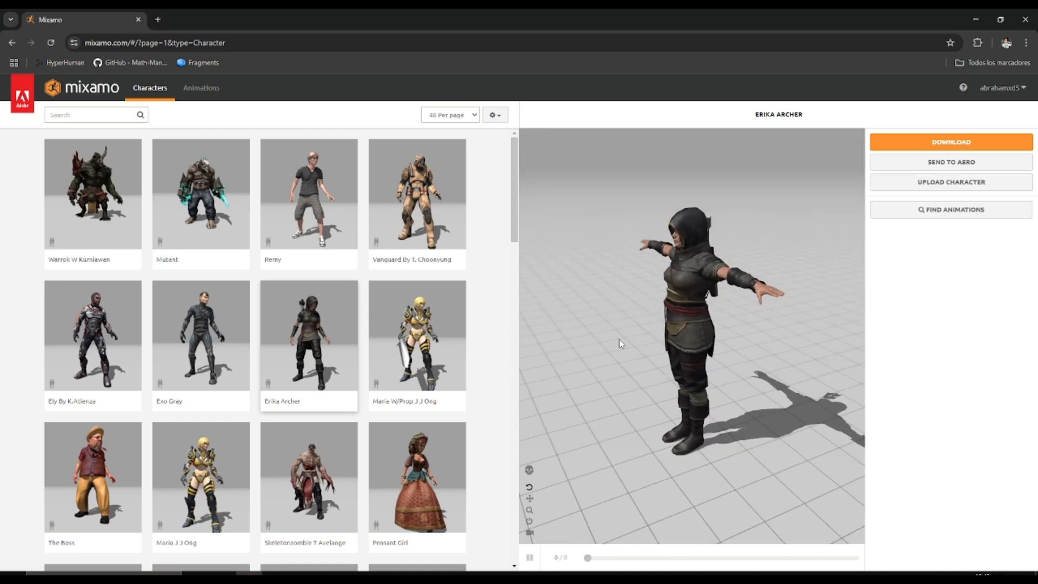
Download the Erika Archer character in FBX for Unity (.fbx) format with the T-pose
click(911, 142)
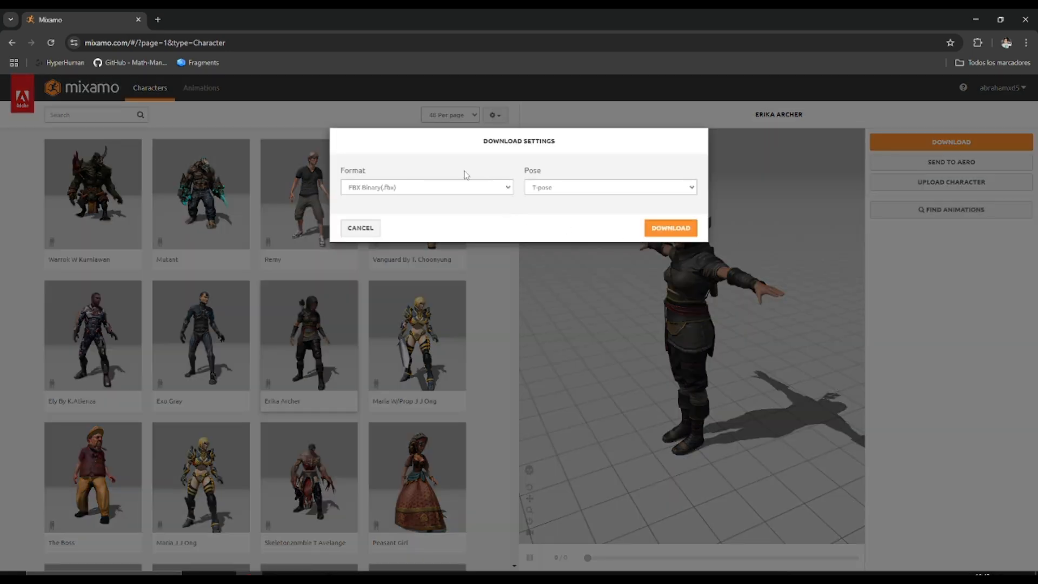
click(475, 188)
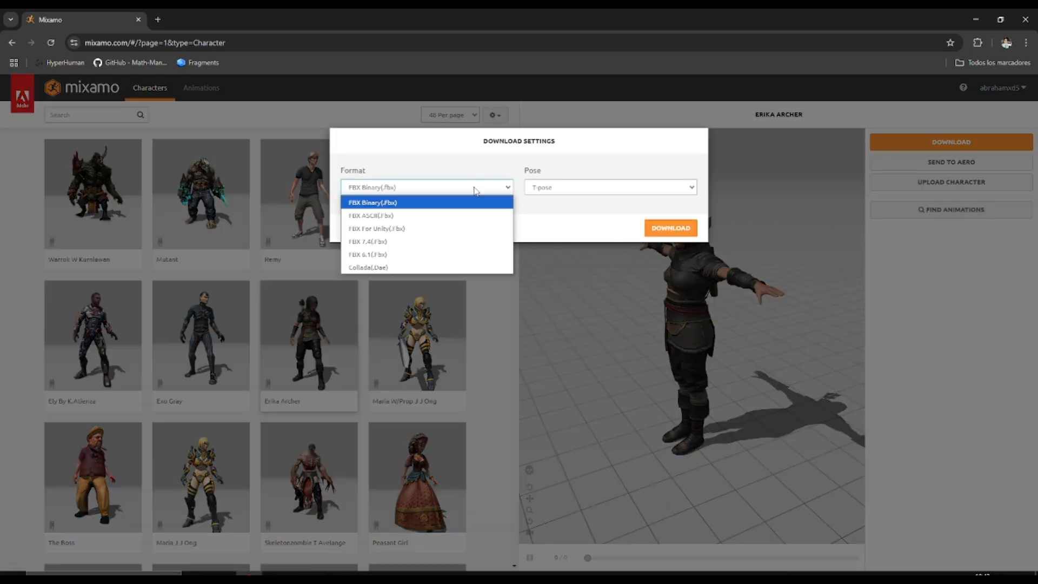
click(381, 228)
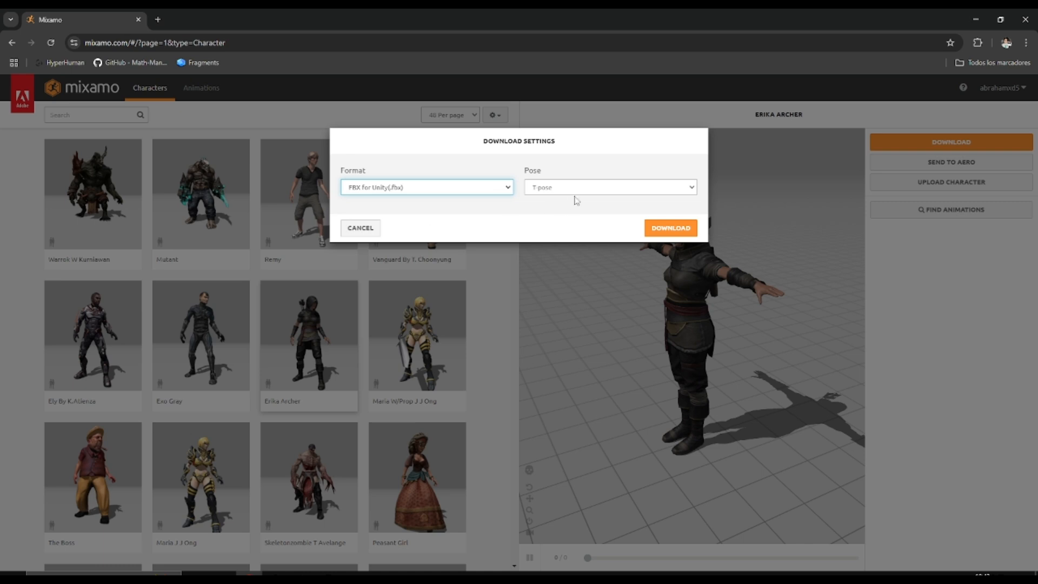
click(570, 195)
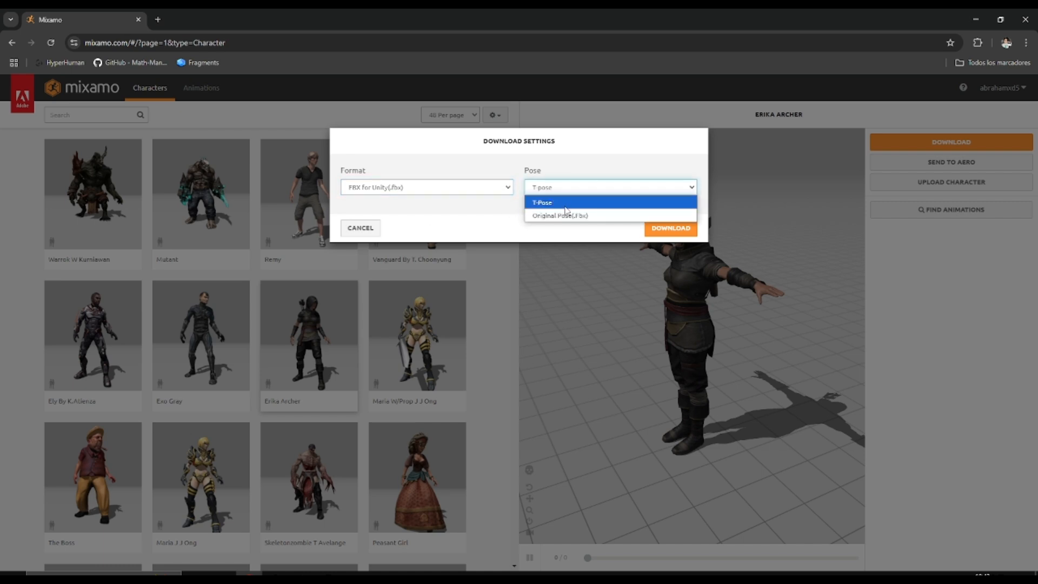
click(563, 204)
click(652, 229)
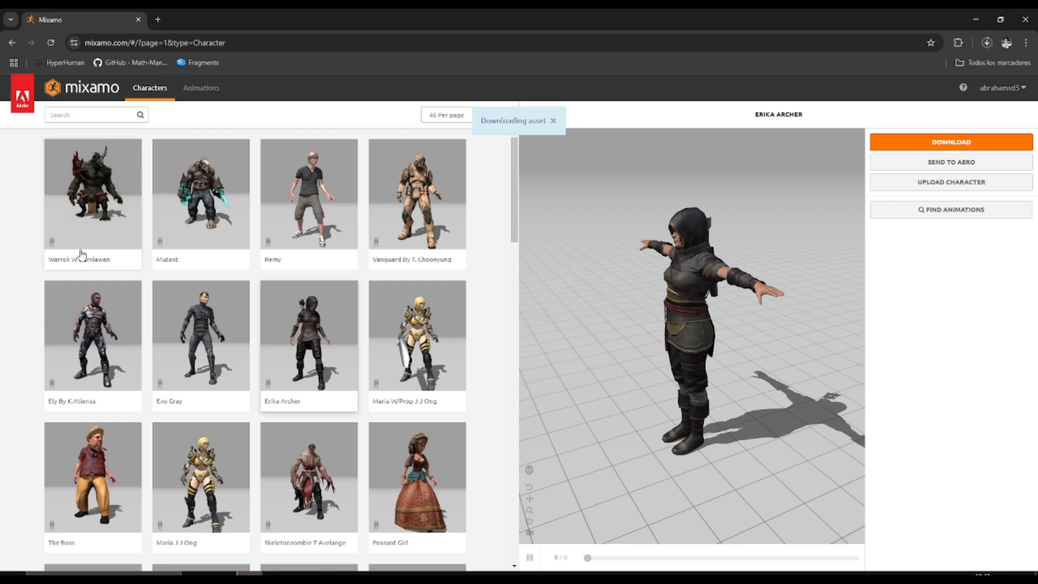
Search the animations for "dance" and apply Slide Hip Hop Dance to Erika Archer
scroll(165, 258, down, 1)
scroll(162, 254, up, 1)
click(200, 93)
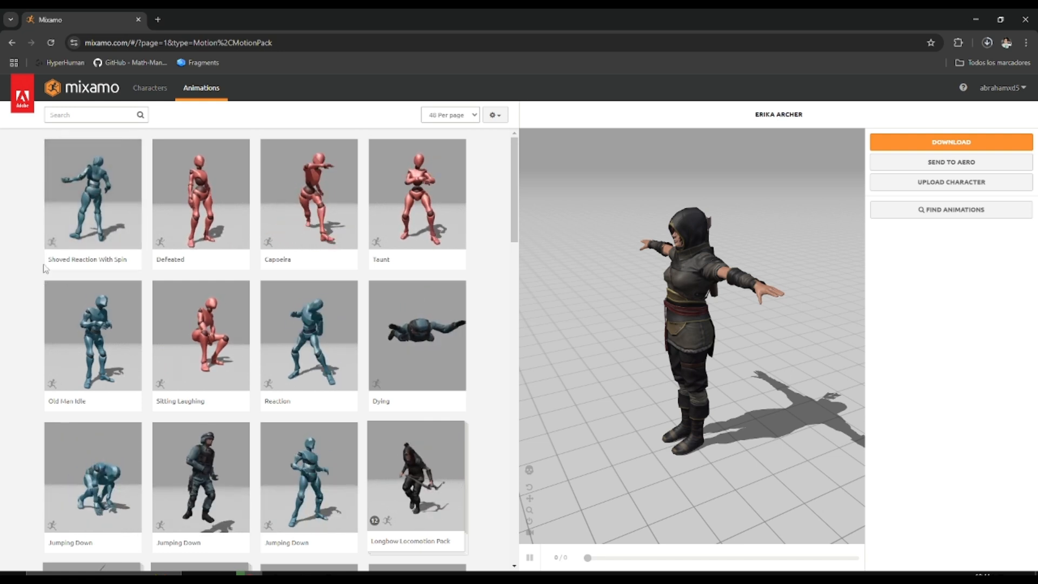
click(107, 116)
text(danc)
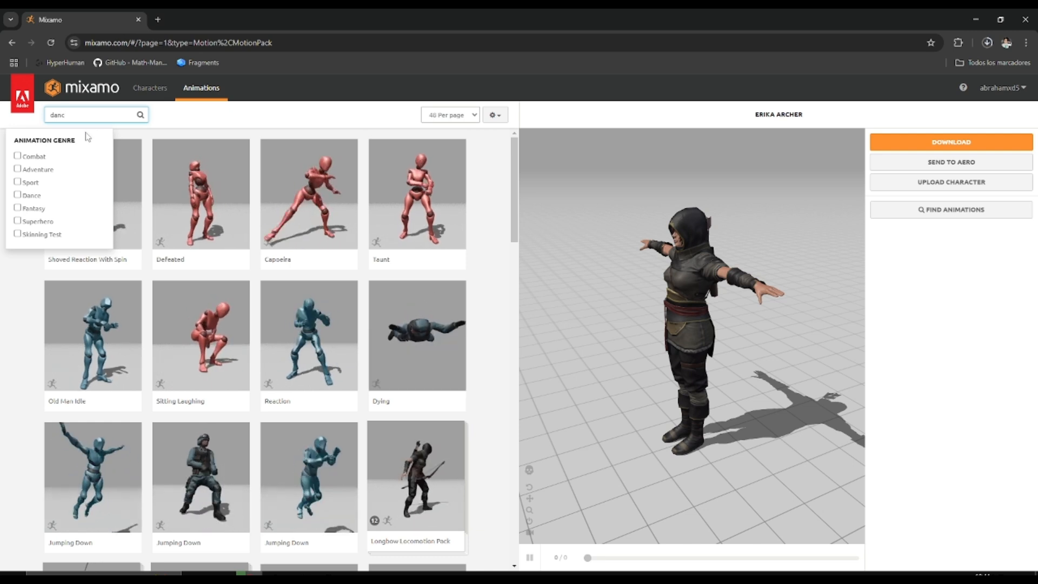
text(e)
key(Return)
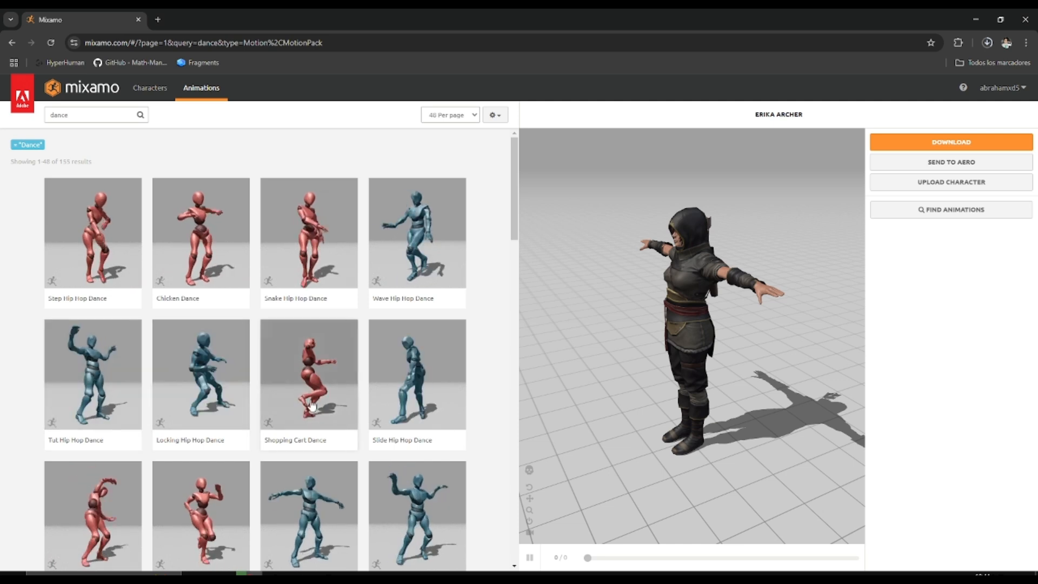
click(421, 387)
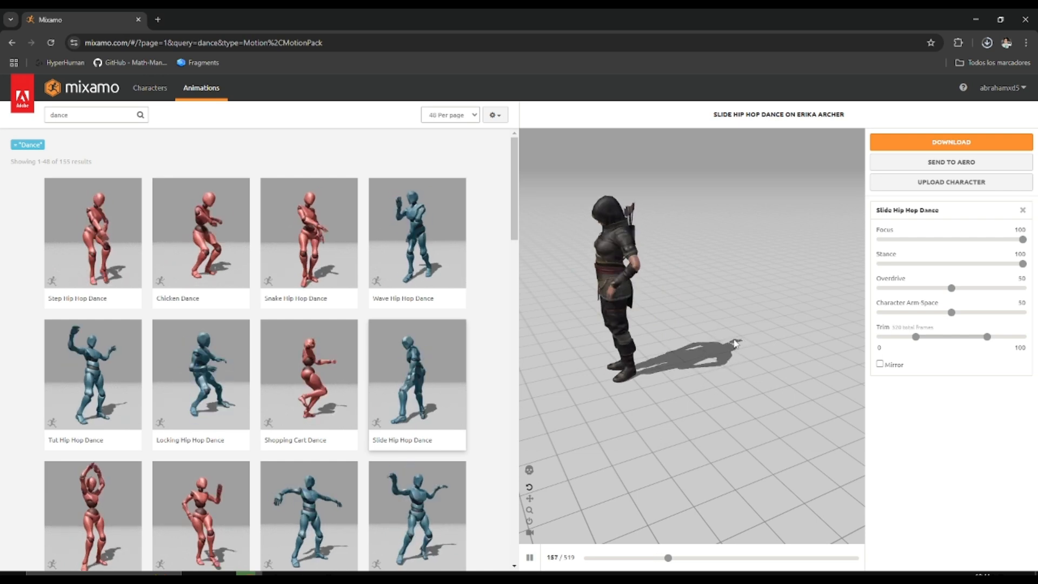
Download the Slide Hip Hop Dance animation as FBX for Unity, without skin, at 60 frames per second, with no keyframe reduction
click(913, 149)
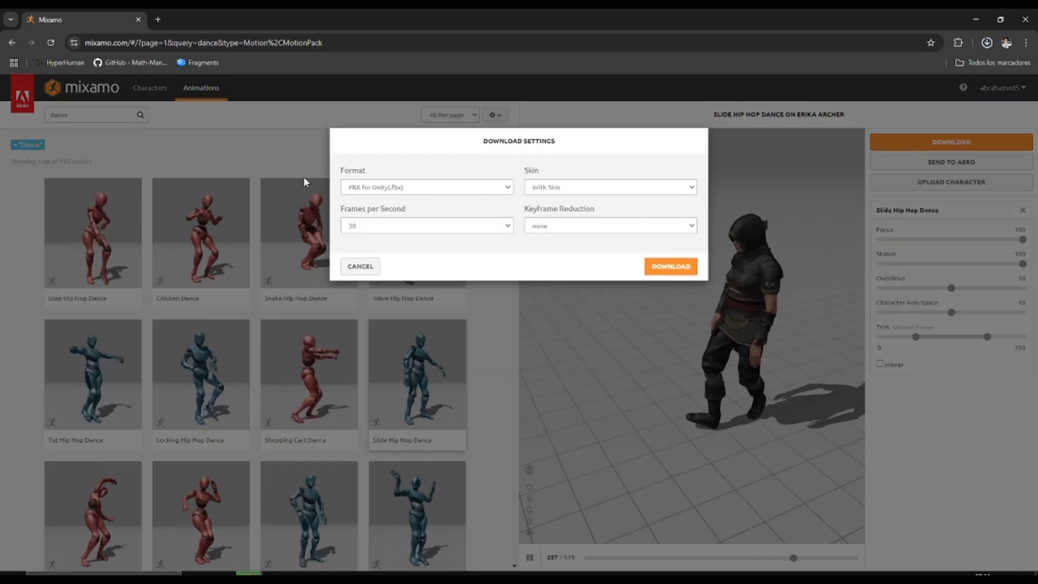
click(454, 193)
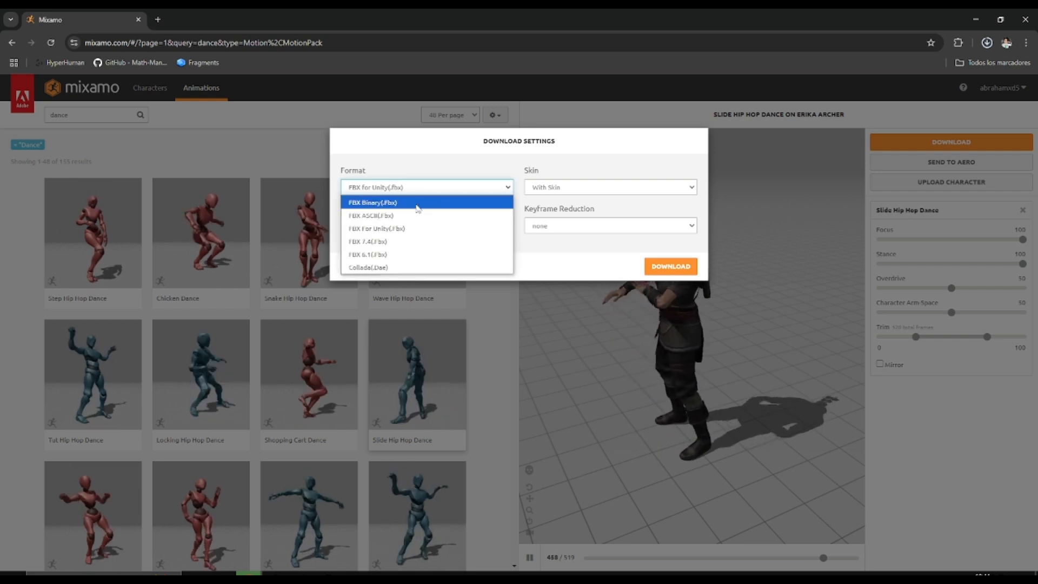
click(381, 227)
click(591, 189)
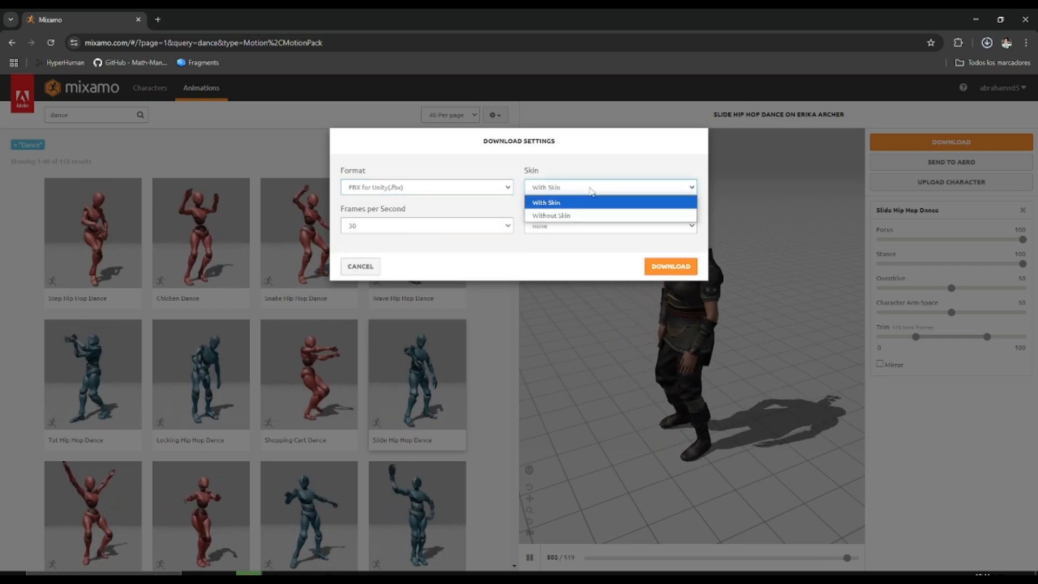
click(567, 216)
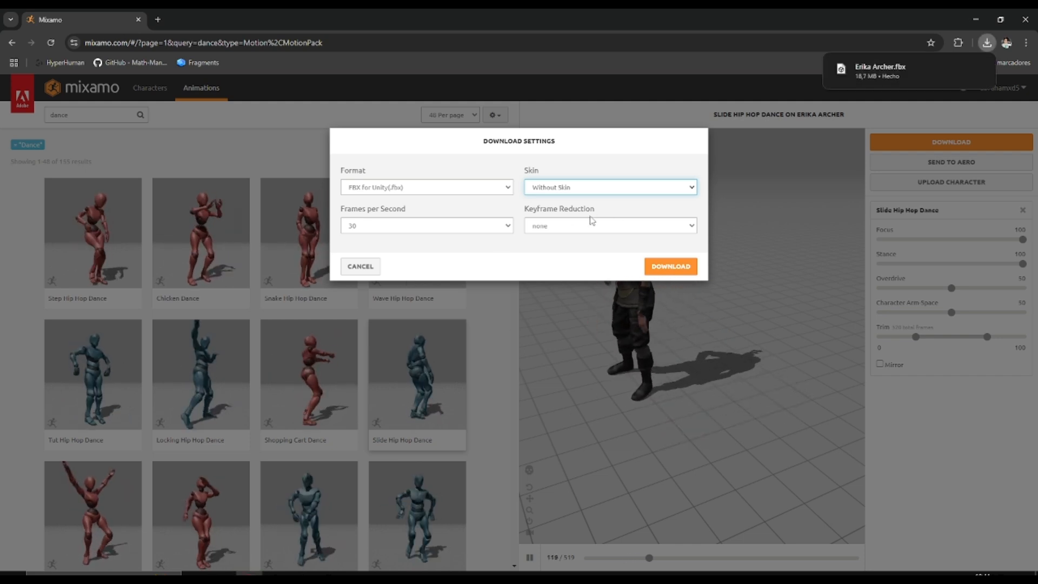
click(475, 232)
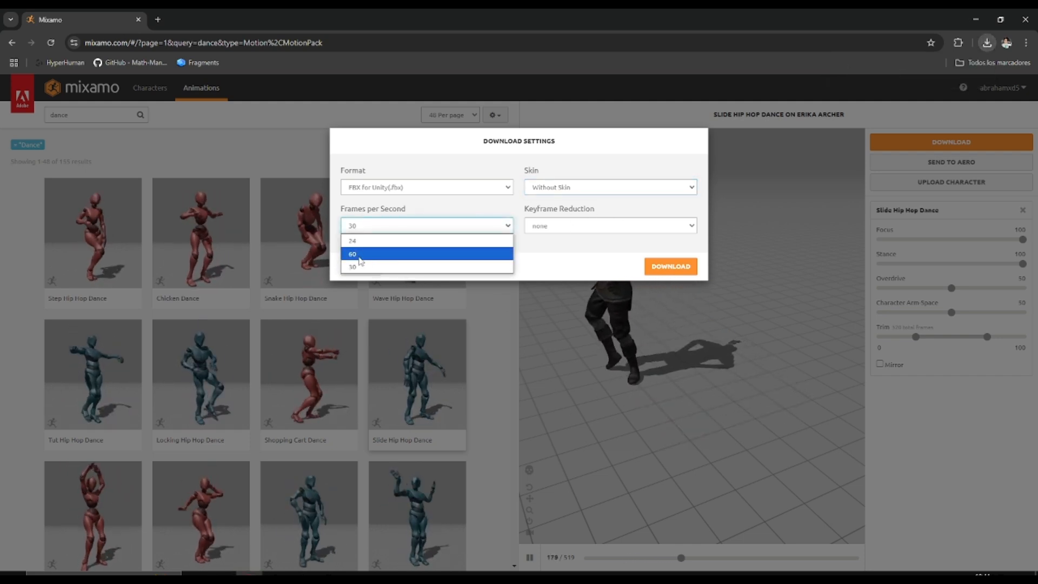
click(387, 264)
click(625, 227)
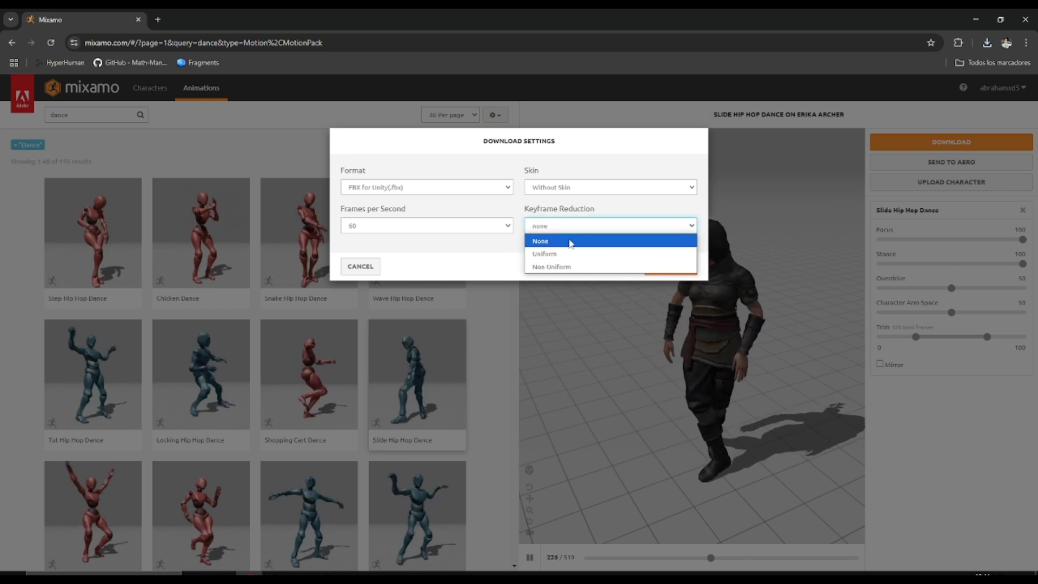
click(625, 239)
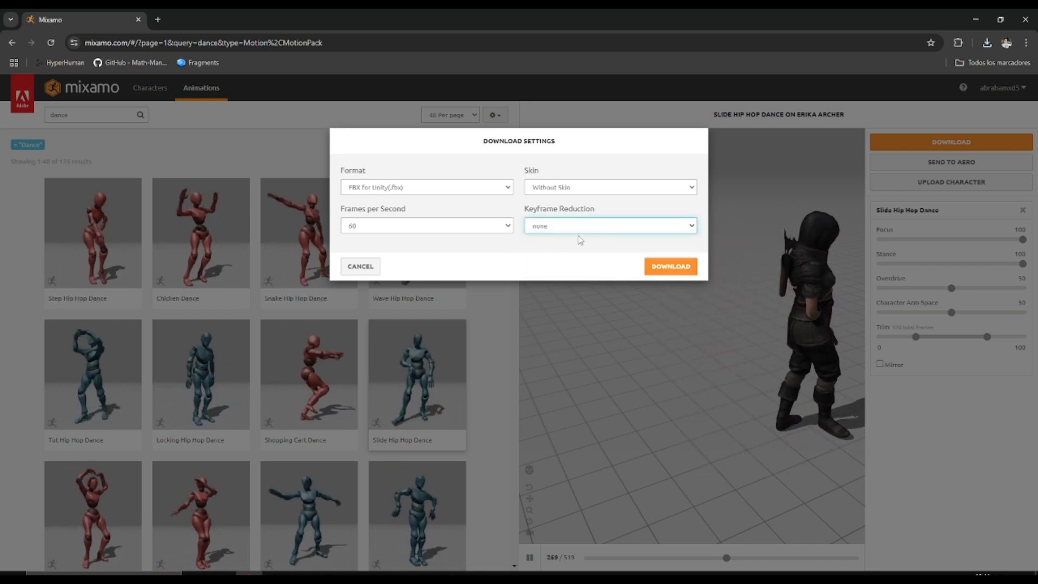
click(655, 269)
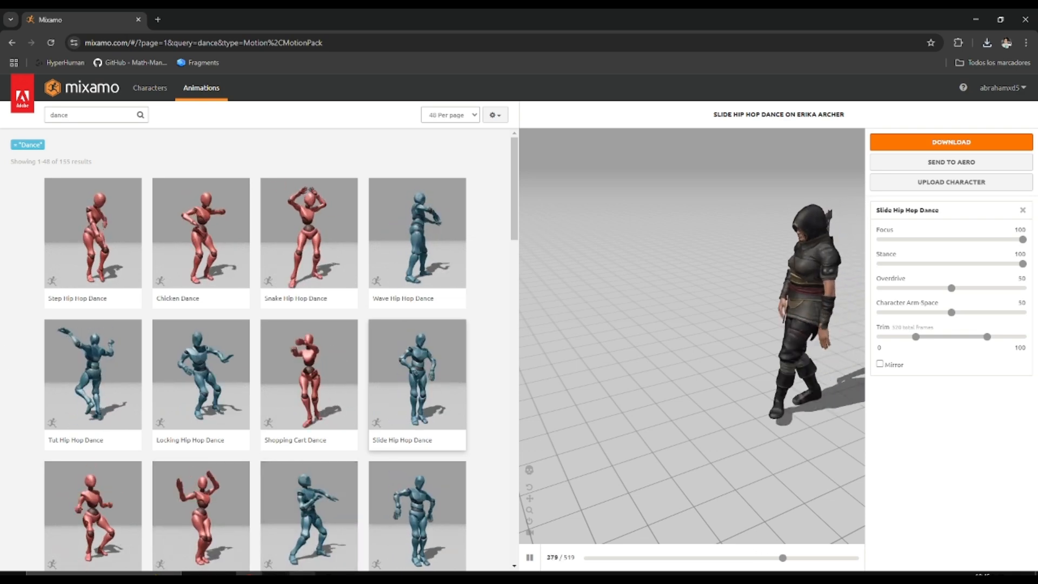
Switch to the Unity project and create a folder named Animaciones in Assets, alongside the 3DModels folder
click(302, 572)
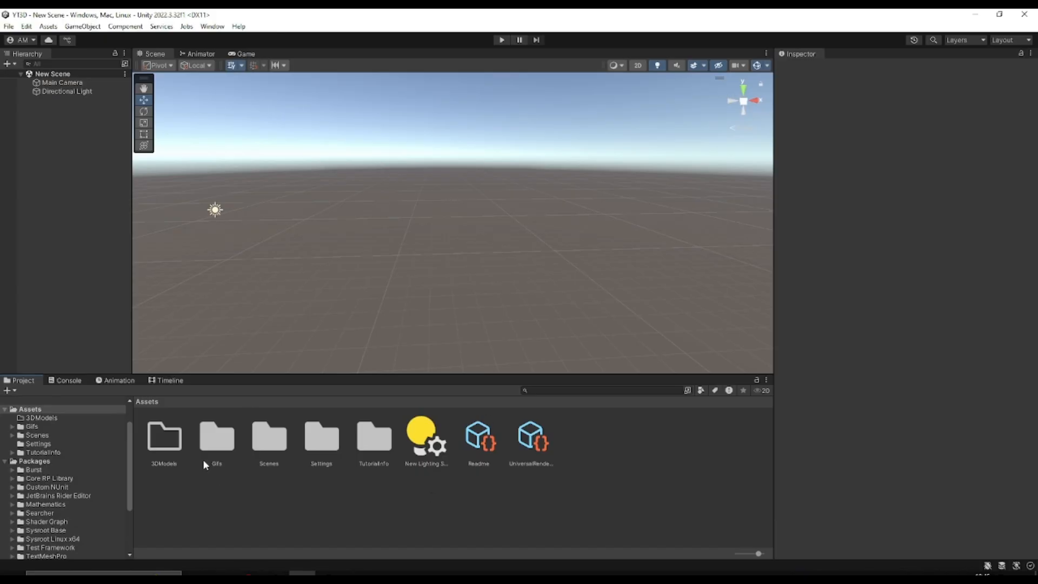
double_click(164, 437)
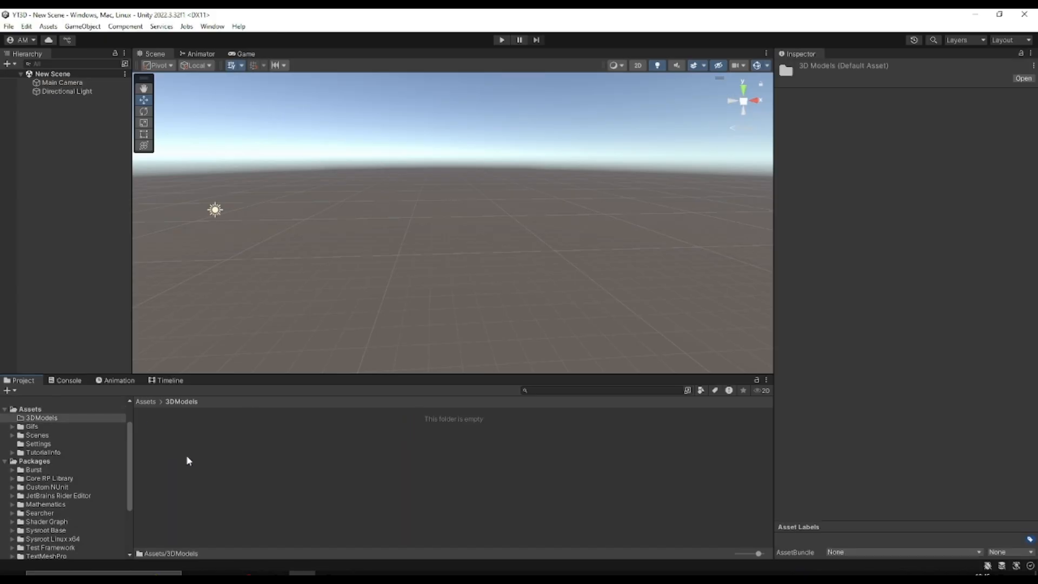
click(146, 401)
right_click(198, 490)
mouse_move(324, 188)
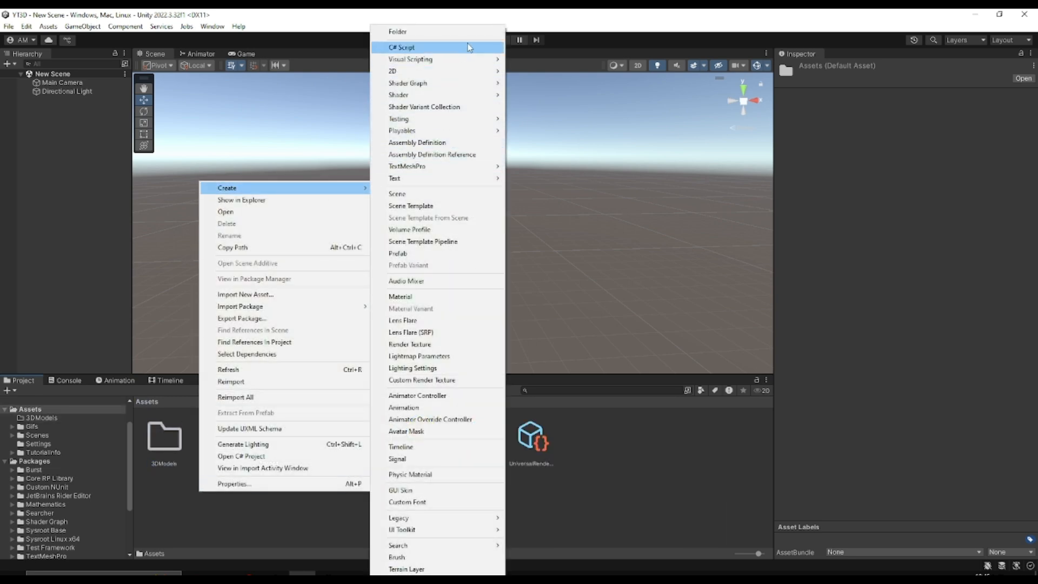
click(468, 32)
text(Anima)
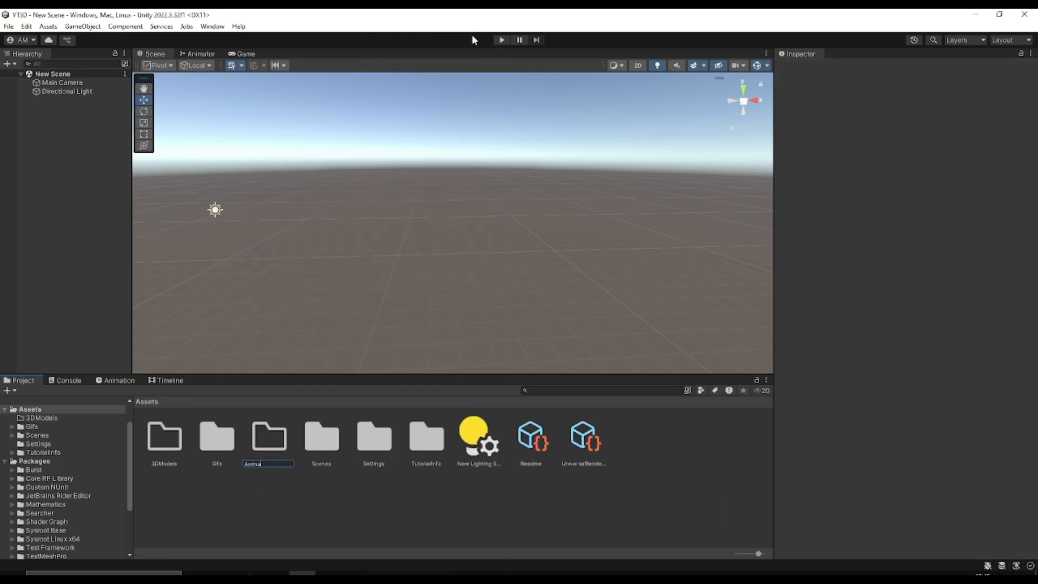
text(ciones)
key(Return)
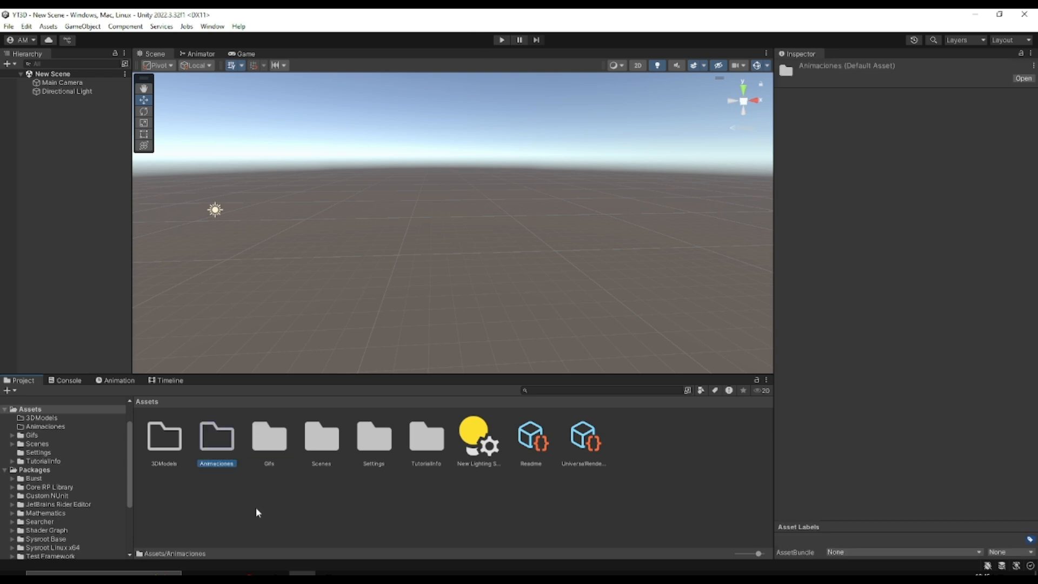
Import the Erika Archer file from the Descargas folder in File Explorer into the project's 3DModels folder
click(222, 572)
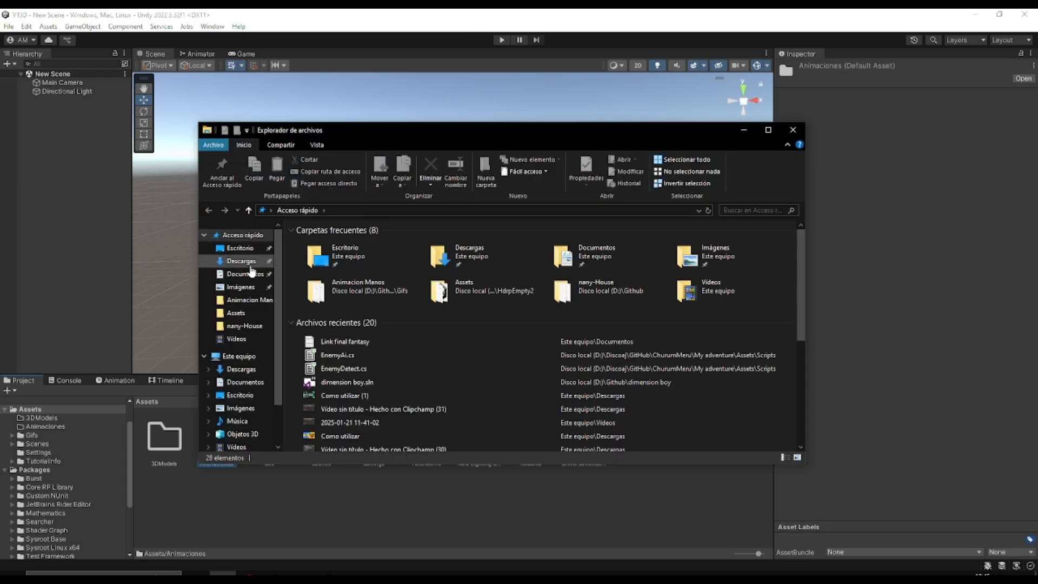
click(254, 262)
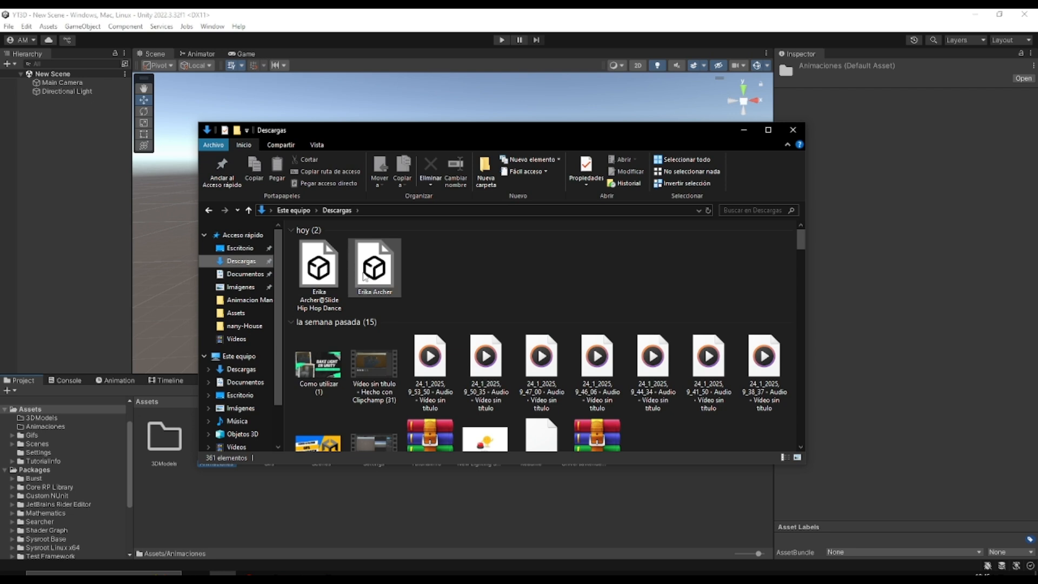
drag(367, 270, 159, 439)
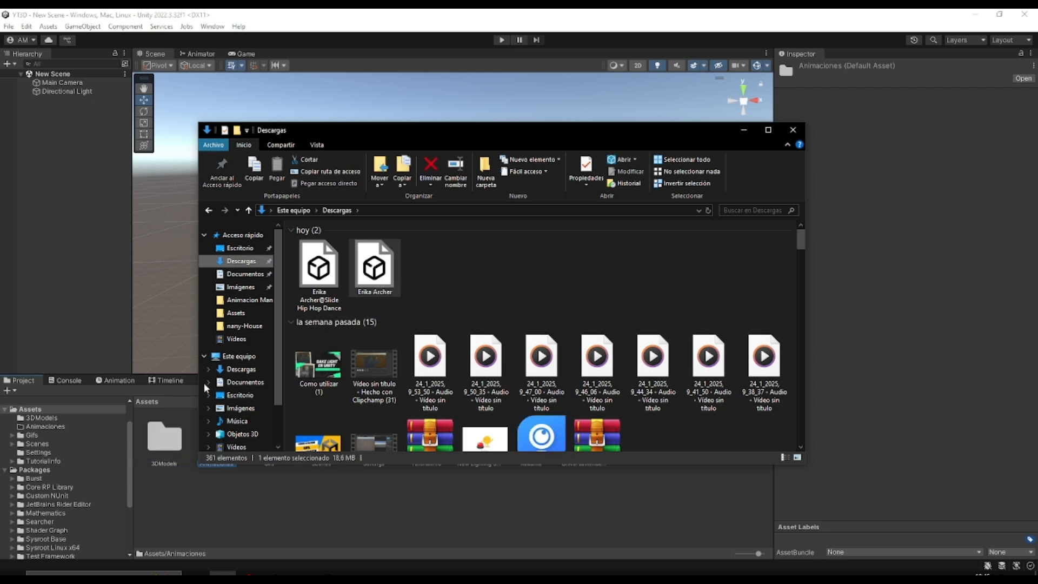
Import the Erika Archer@Slide Hip Hop Dance file from Descargas into the Animaciones folder and open that folder
drag(413, 130, 378, 77)
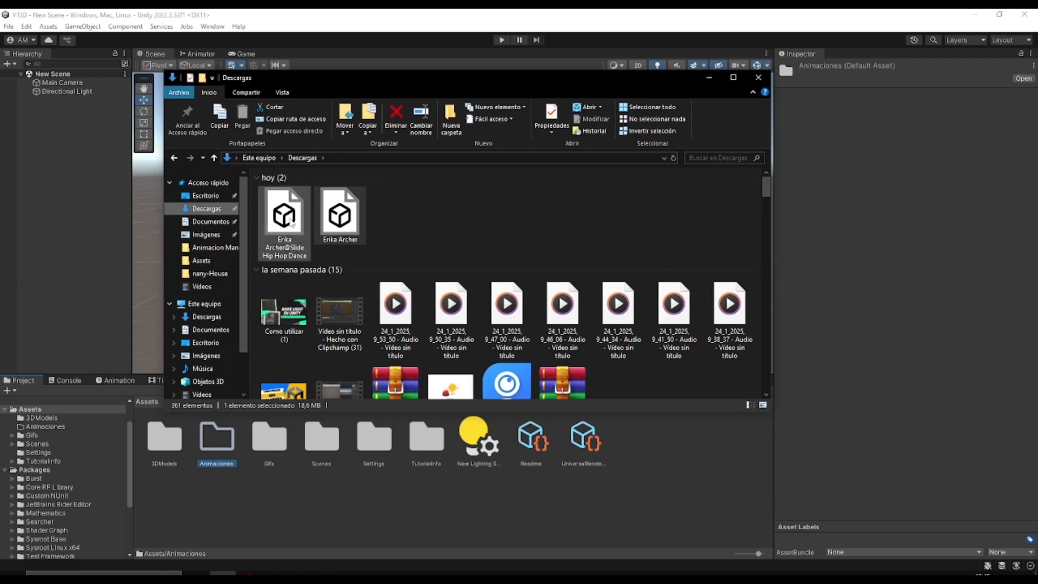
drag(293, 222, 217, 465)
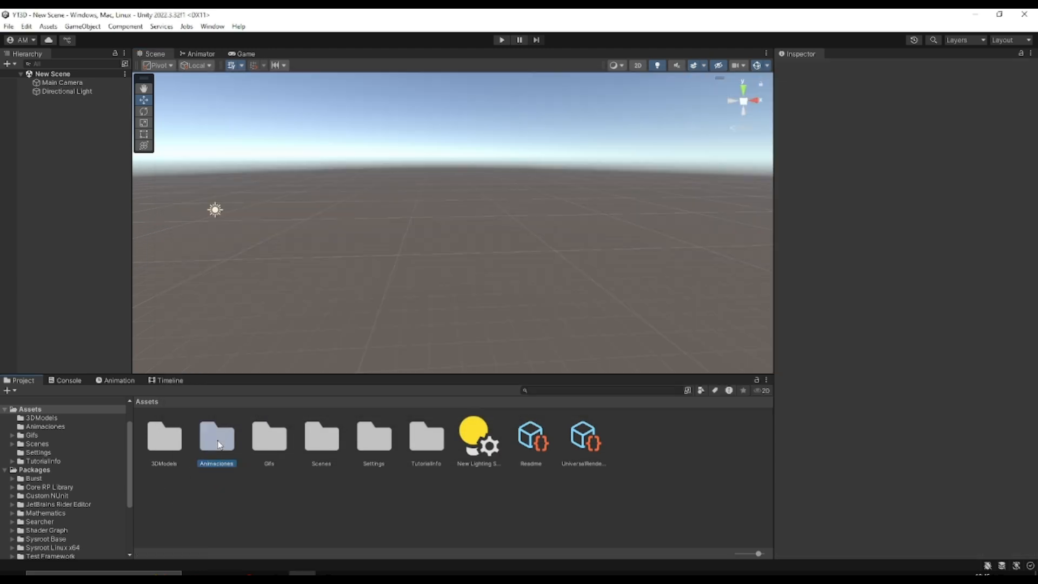
double_click(216, 437)
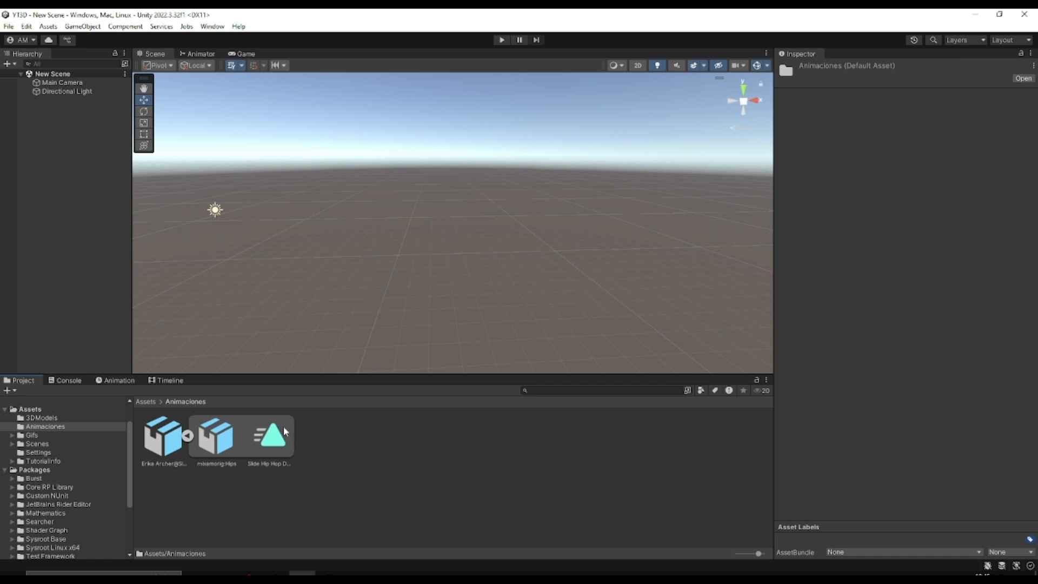
Examine the Slide Hip Hop Dance clip's properties and the import settings of the Erika Archer model and the dance FBX
click(271, 436)
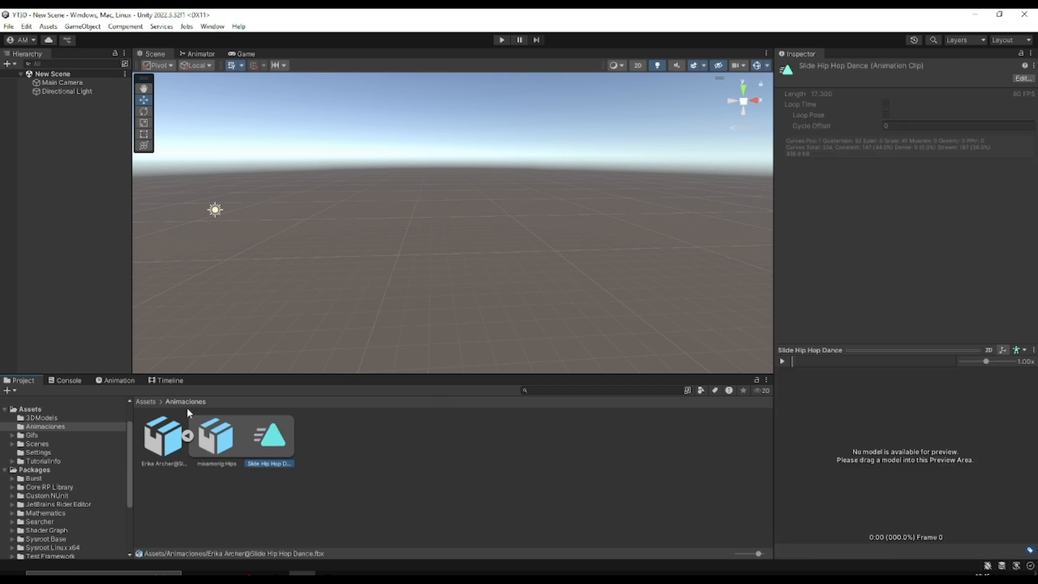
click(145, 402)
double_click(169, 455)
click(165, 435)
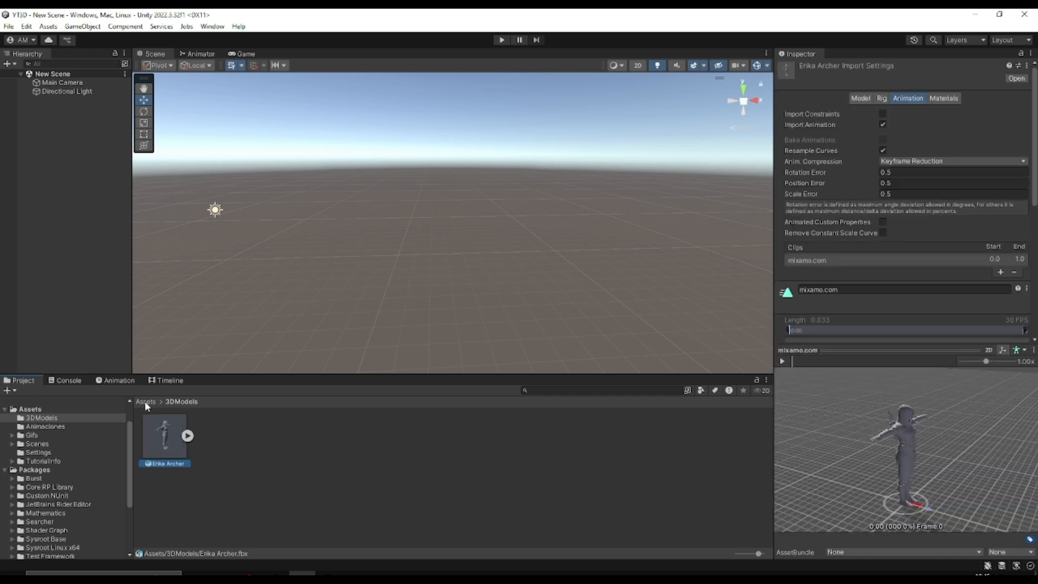
click(145, 401)
double_click(216, 437)
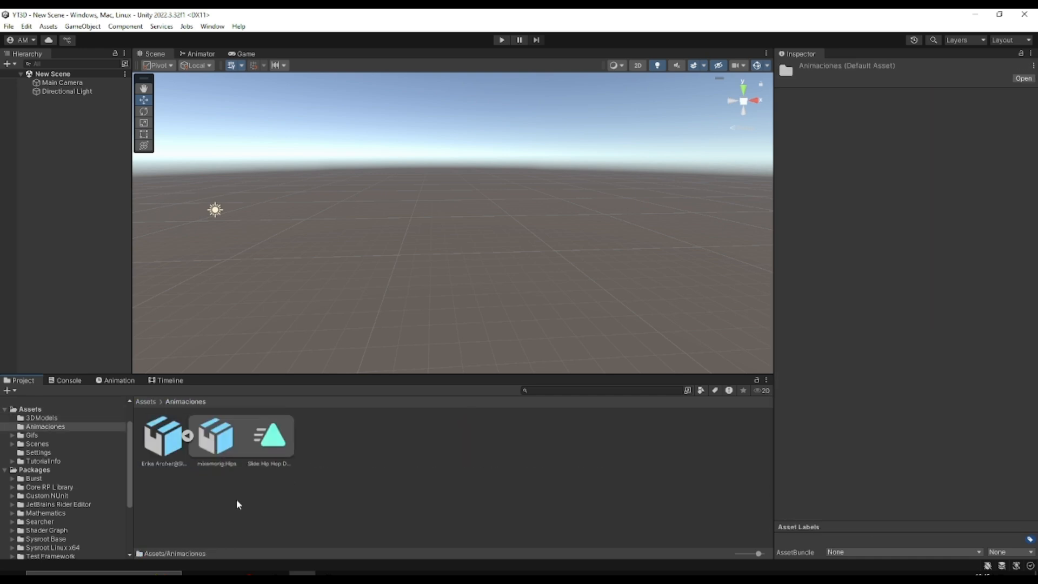
click(163, 445)
click(270, 436)
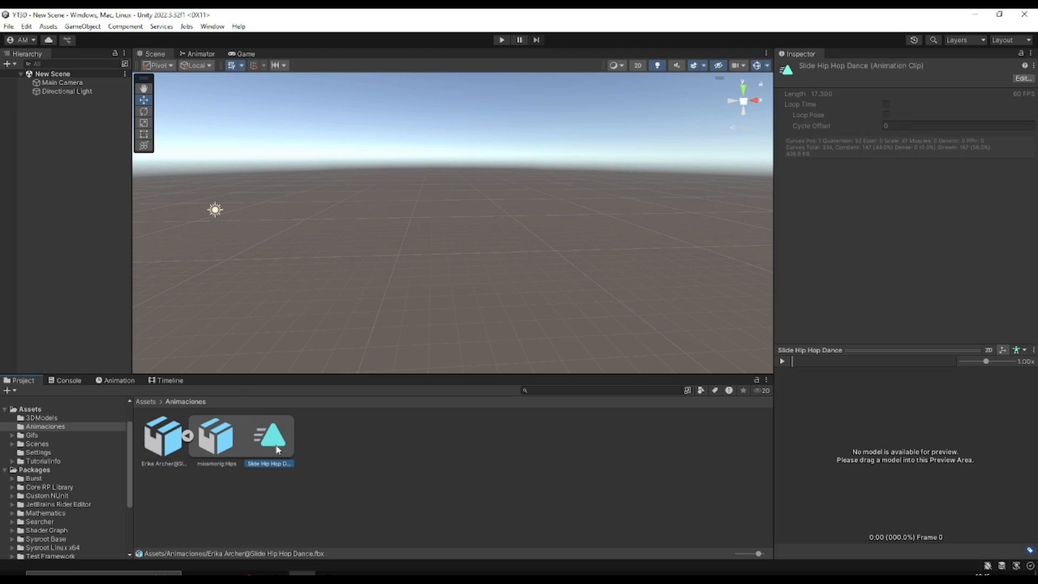
click(162, 447)
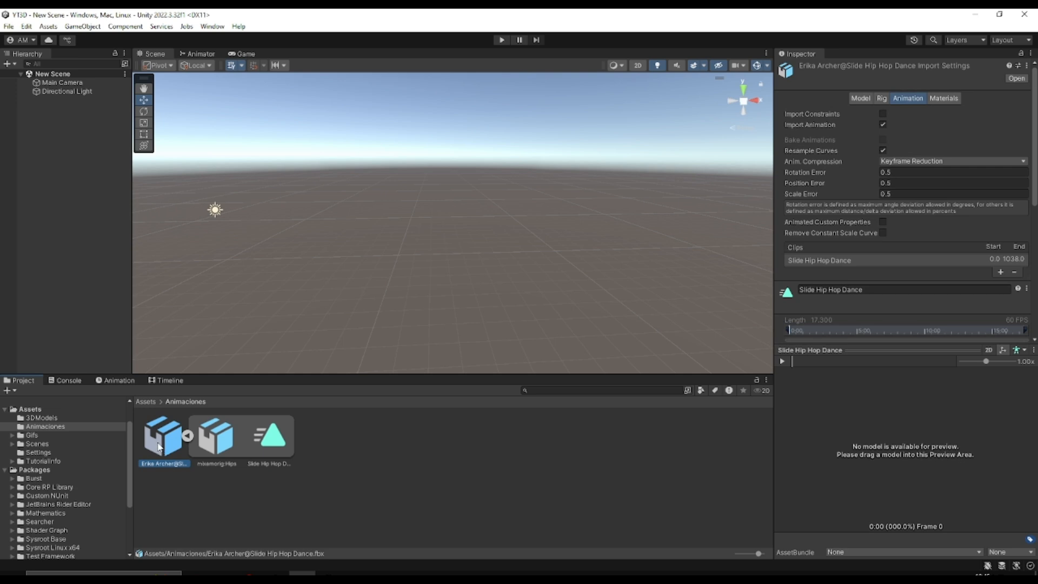
click(275, 442)
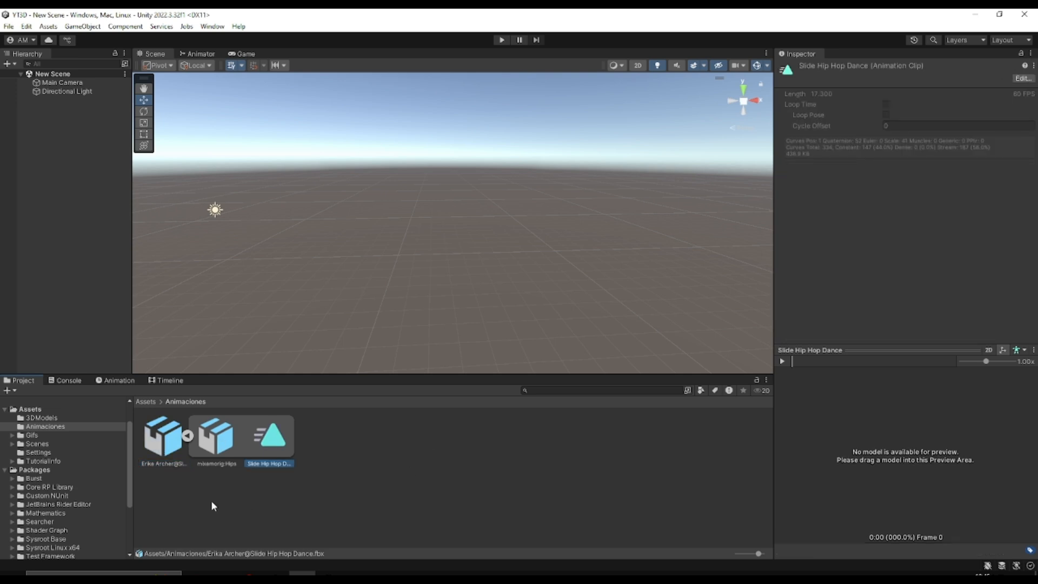
Enable Loop Time for the Slide Hip Hop Dance clip in the dance FBX's import settings and apply the change
click(166, 441)
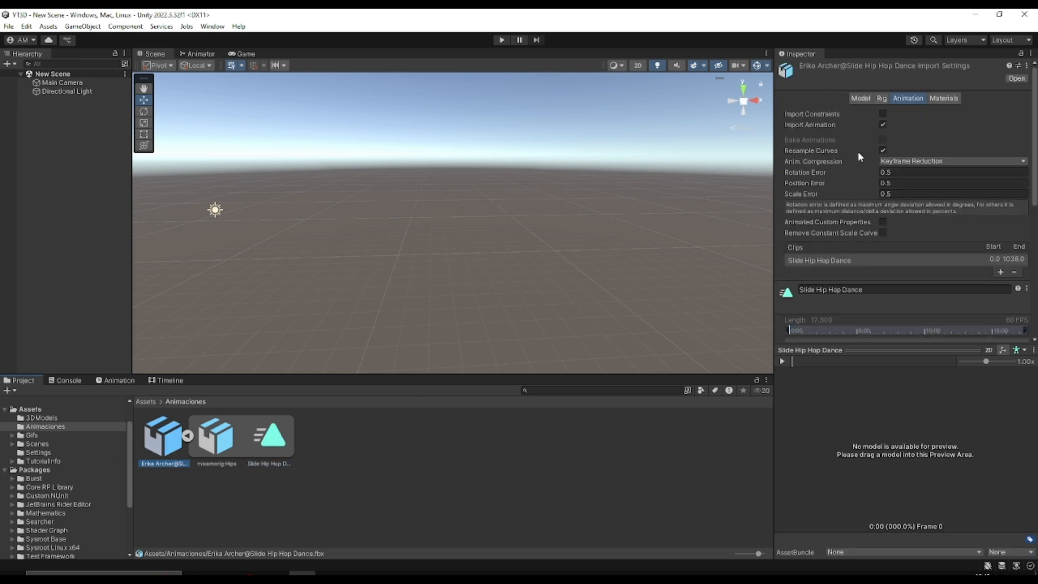
scroll(826, 132, down, 5)
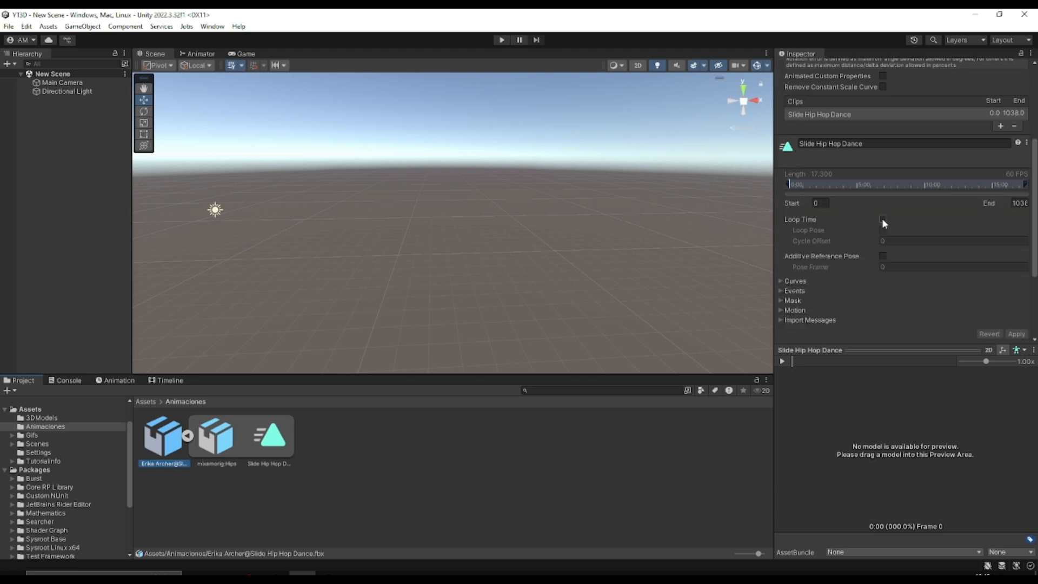
click(881, 219)
scroll(865, 234, up, 5)
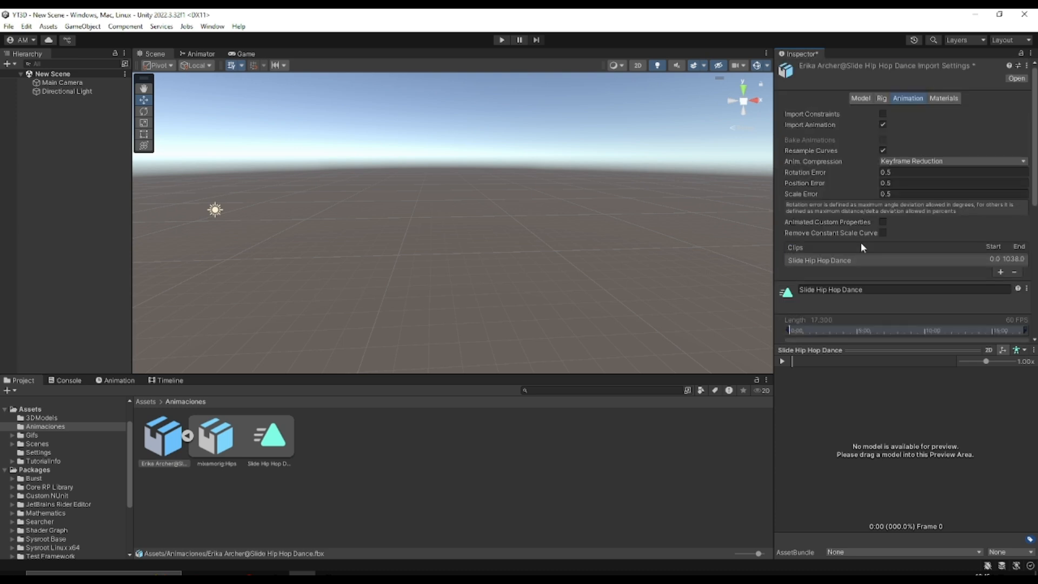
scroll(857, 249, down, 4)
scroll(856, 257, down, 3)
click(1016, 275)
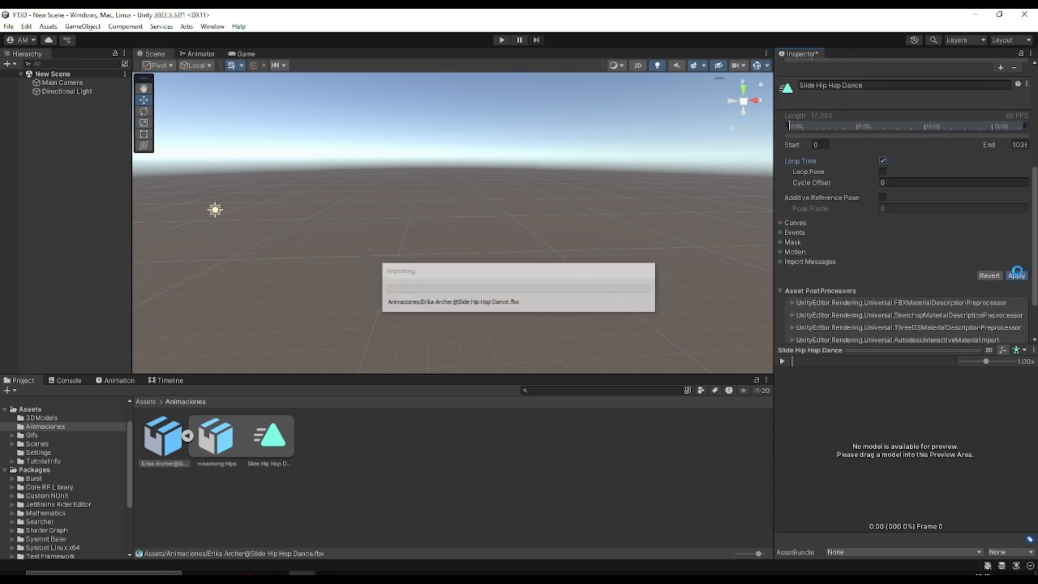
scroll(909, 257, up, 7)
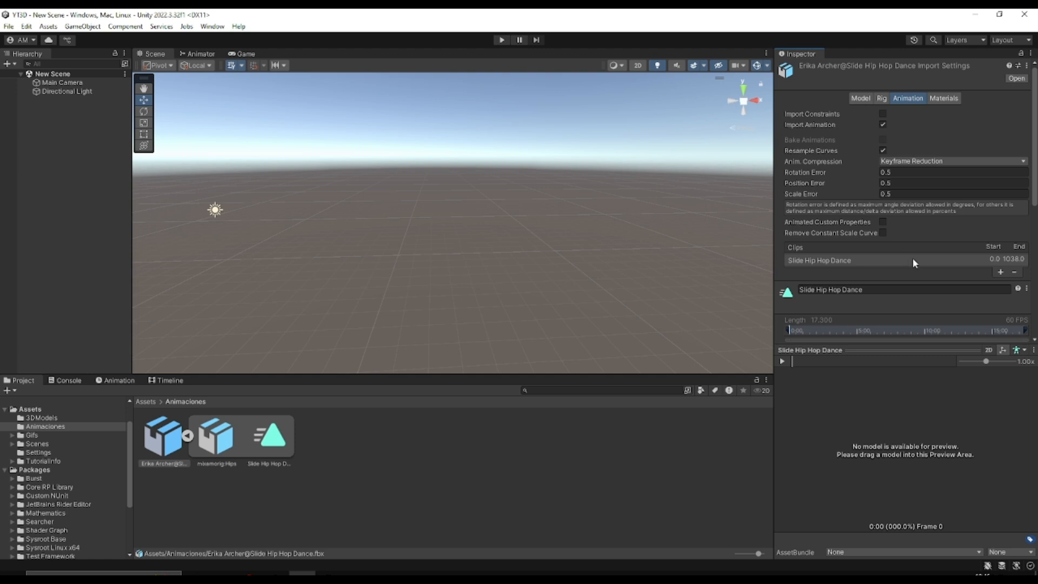
Place the Erika Archer model from the 3DModels folder in the scene to check its appearance, and delete it from the scene
click(154, 402)
double_click(162, 423)
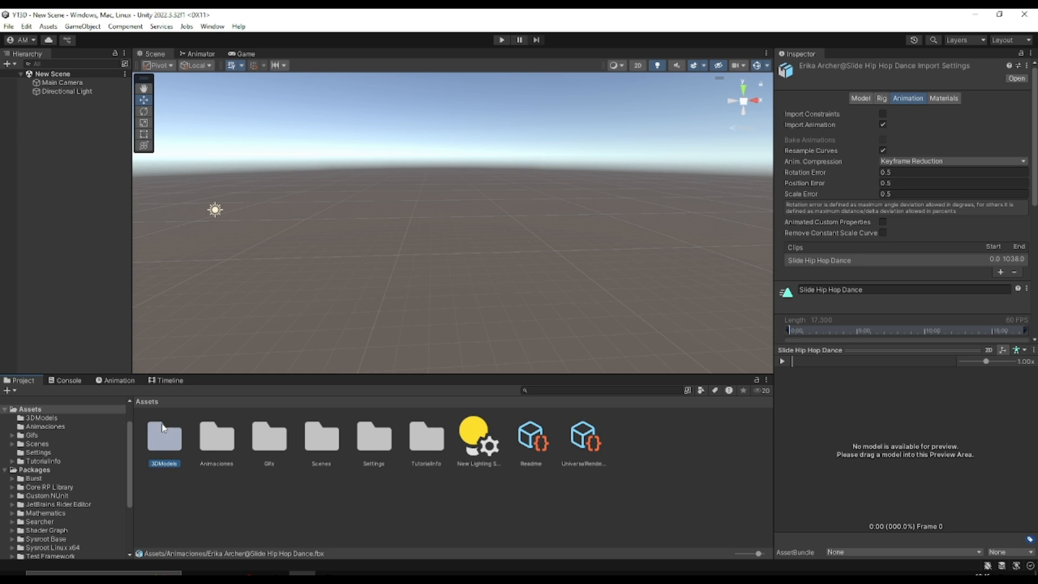
click(167, 427)
drag(184, 426, 368, 254)
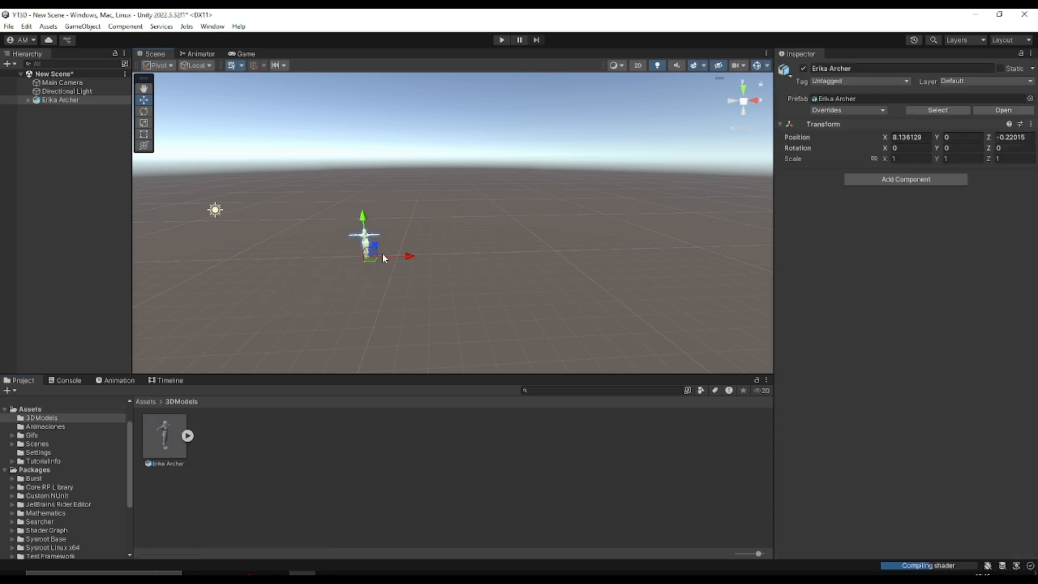
scroll(414, 245, up, 7)
right_drag(327, 214, 606, 227)
scroll(604, 249, down, 8)
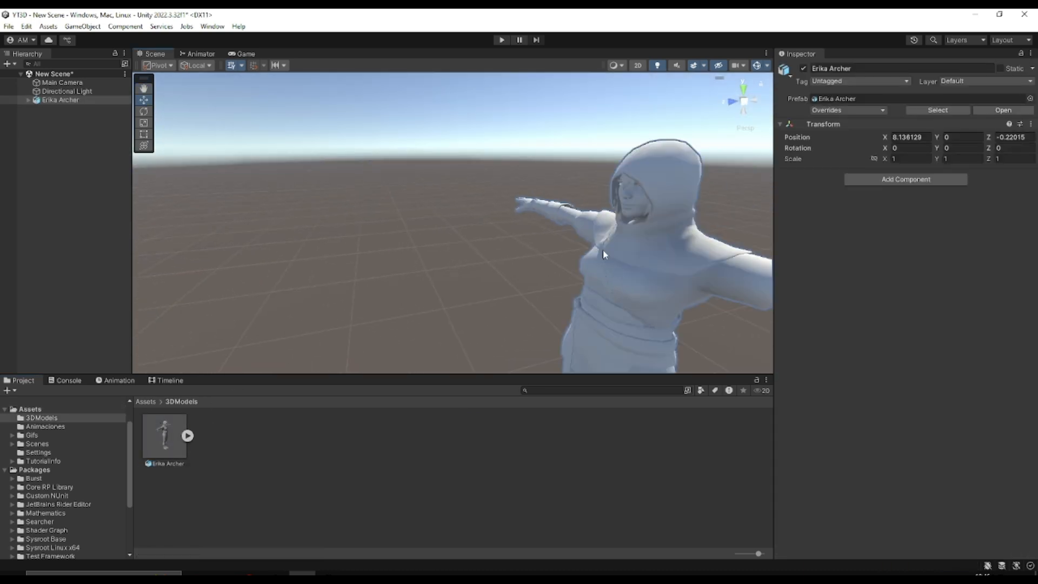
scroll(493, 267, up, 5)
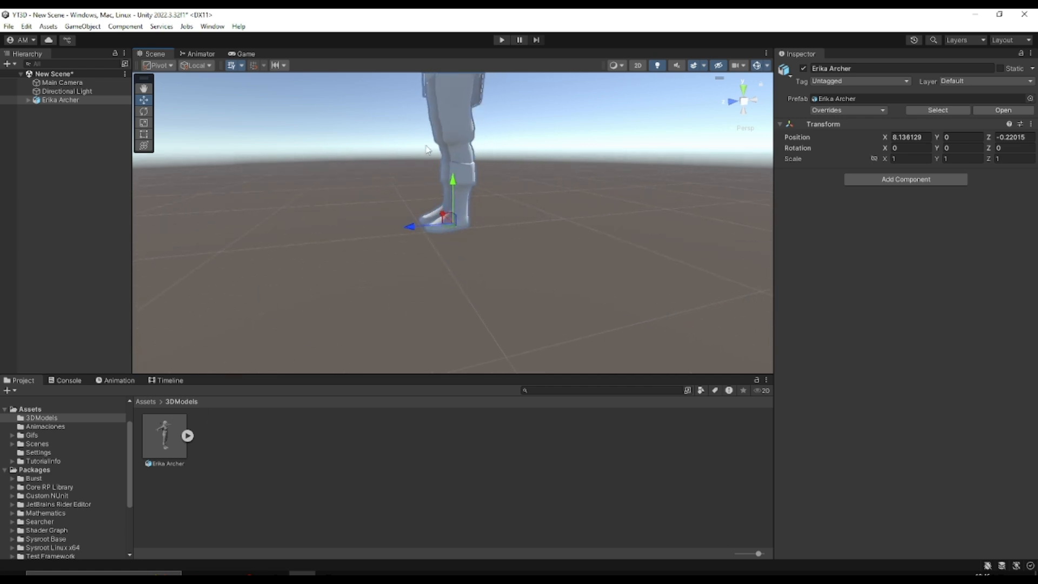
click(53, 100)
key(Delete)
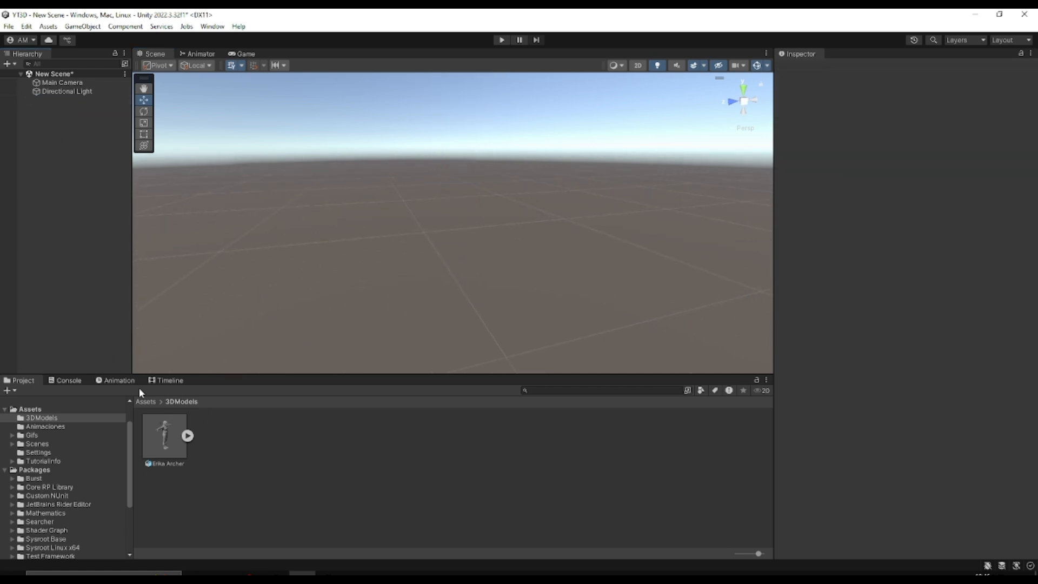
Extract the Erika Archer model's embedded textures into the 3DModels folder and fix the normal map settings
click(189, 435)
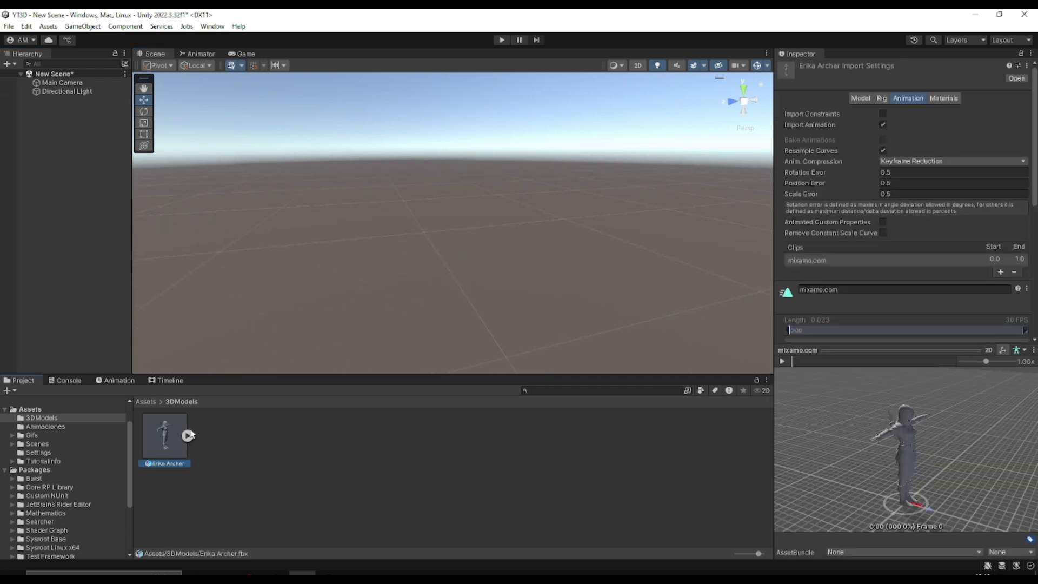
click(856, 99)
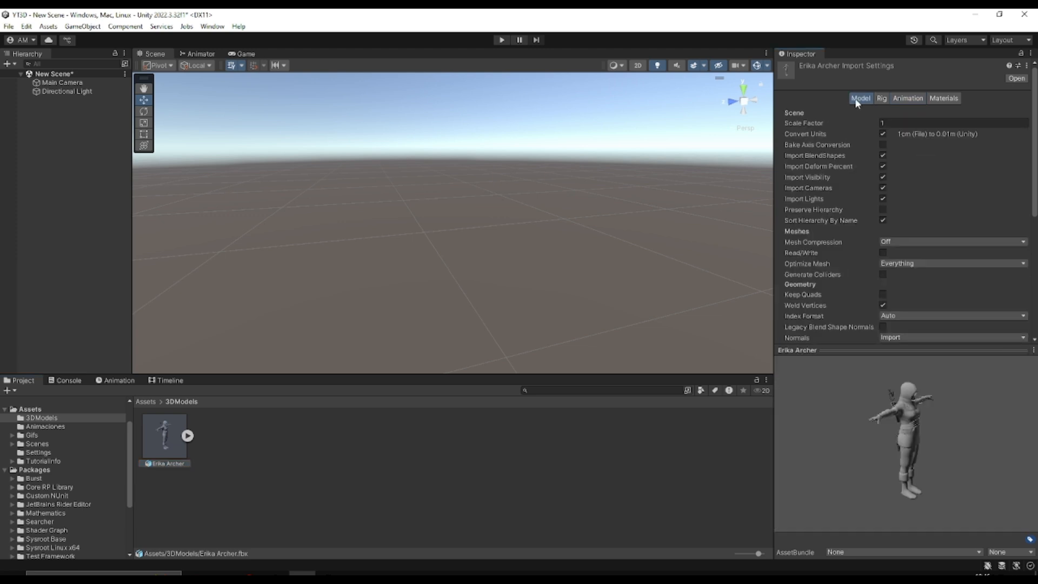
click(932, 102)
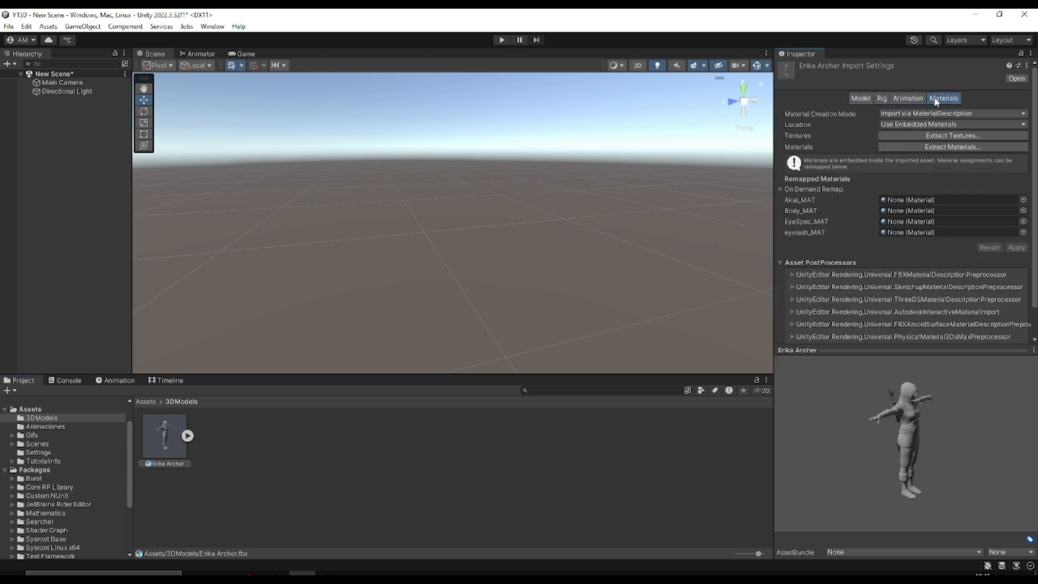
click(887, 137)
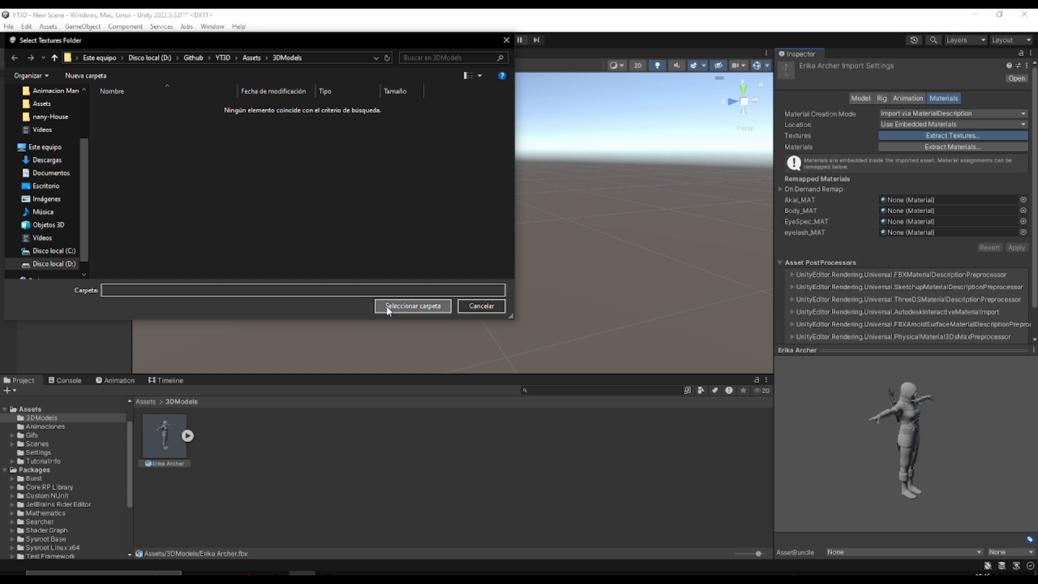
click(413, 306)
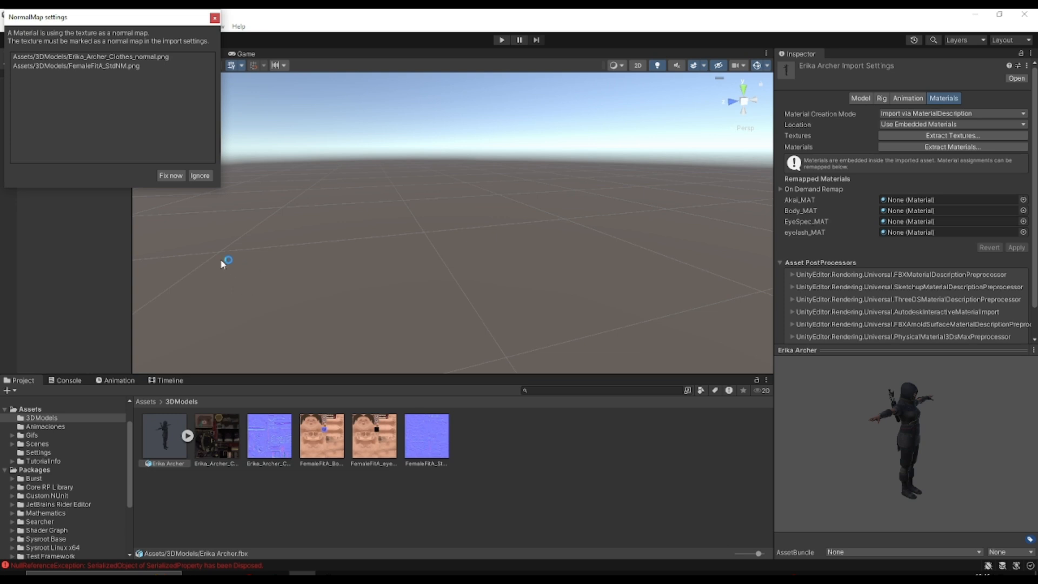
click(171, 177)
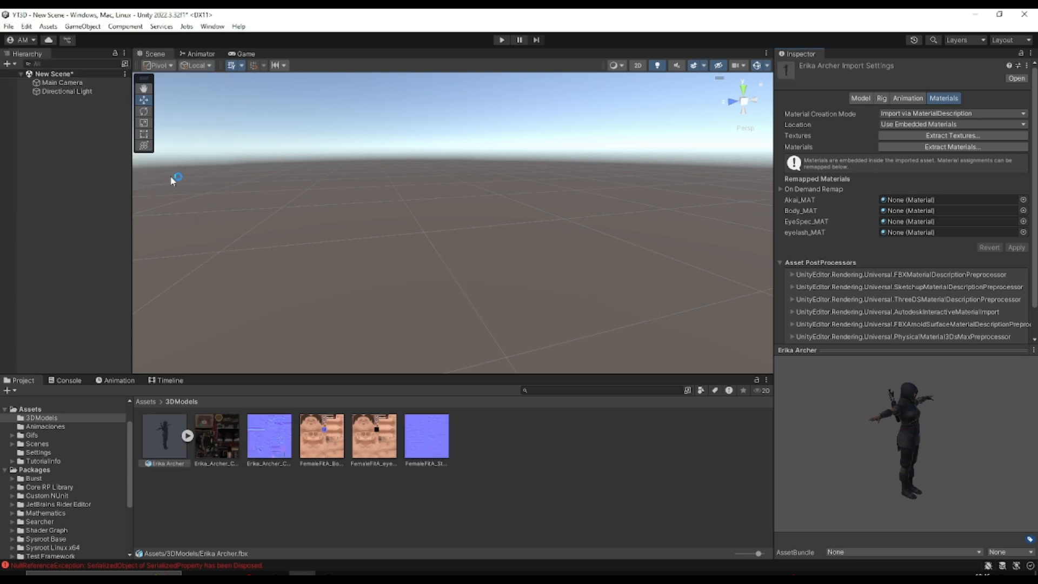
Place the textured Erika Archer model in the scene and frame it from the front
drag(156, 435, 346, 273)
key(f)
right_drag(310, 241, 449, 166)
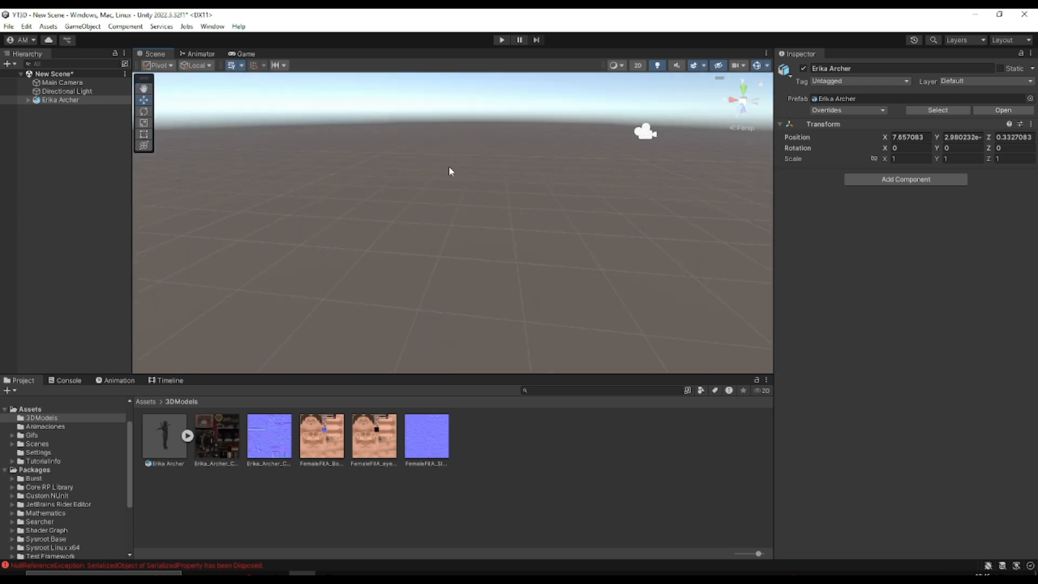
key(f)
scroll(586, 164, down, 5)
scroll(318, 243, up, 6)
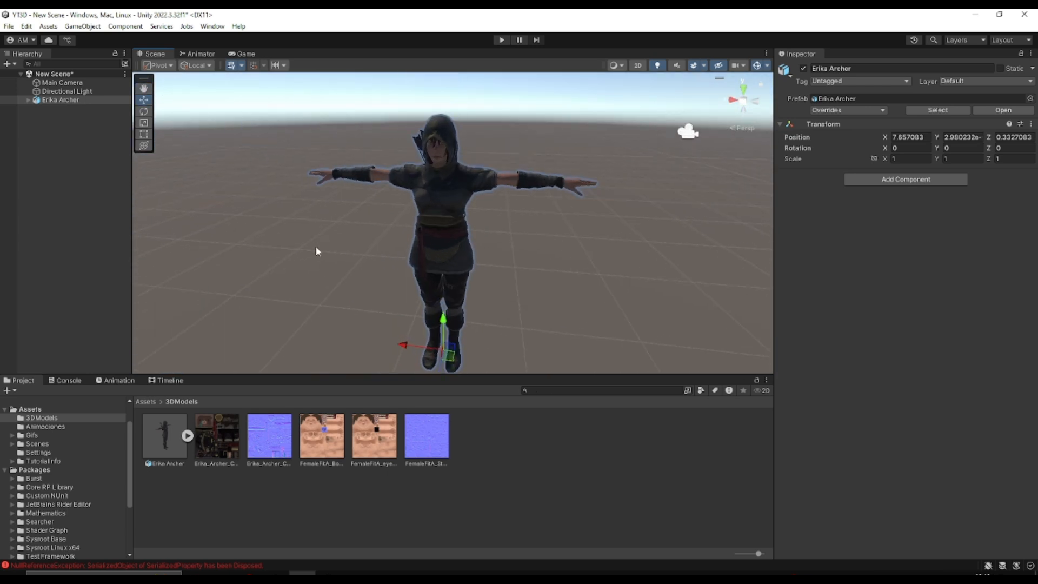
right_drag(316, 249, 327, 247)
scroll(326, 248, down, 7)
Align the Main Camera with the current scene view so it faces Erika Archer from the front
click(63, 81)
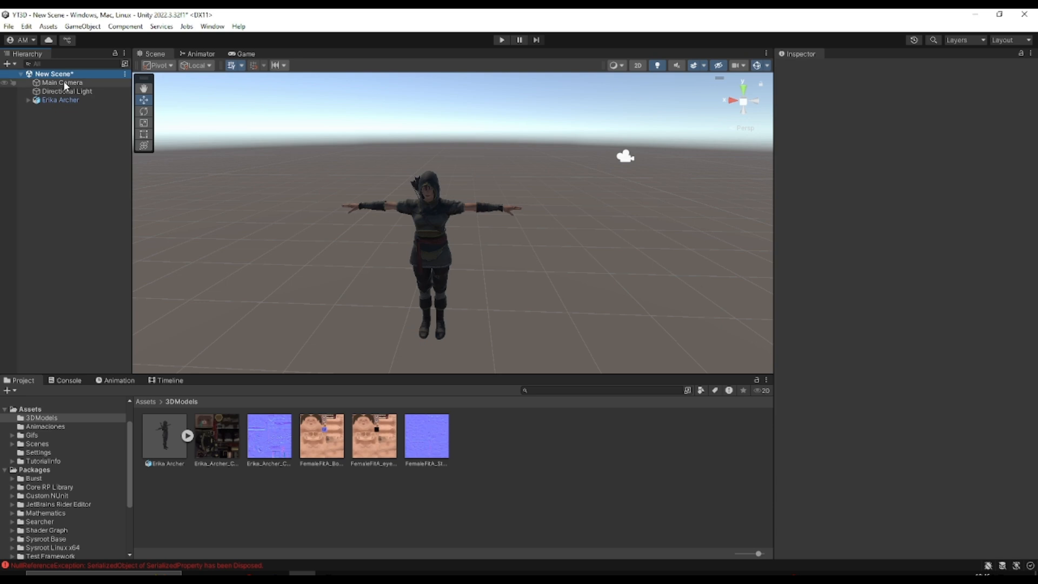
right_drag(266, 234, 300, 212)
key(a)
scroll(292, 213, up, 4)
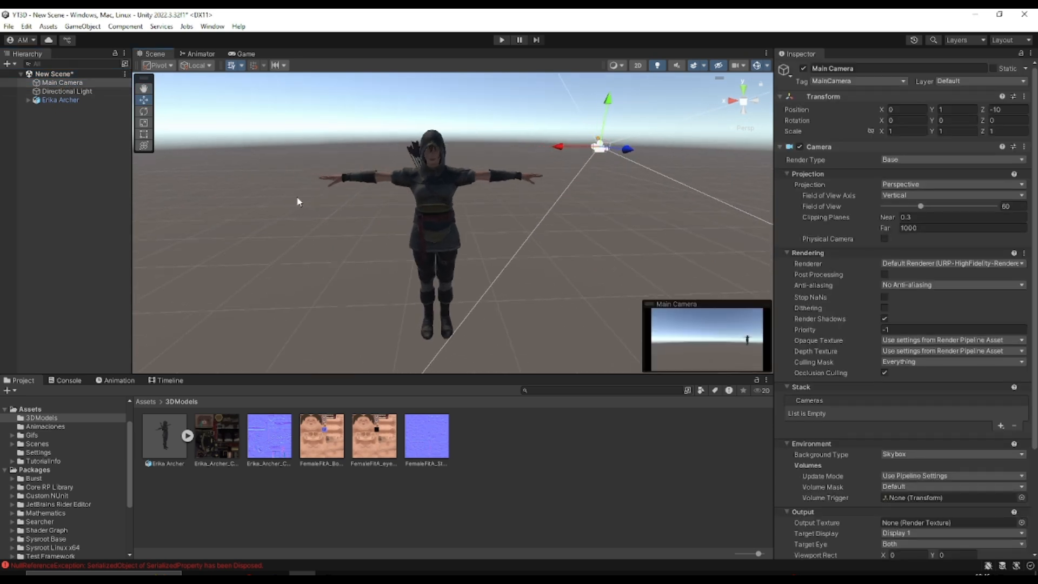
key(ctrl+shift+f)
scroll(315, 205, down, 5)
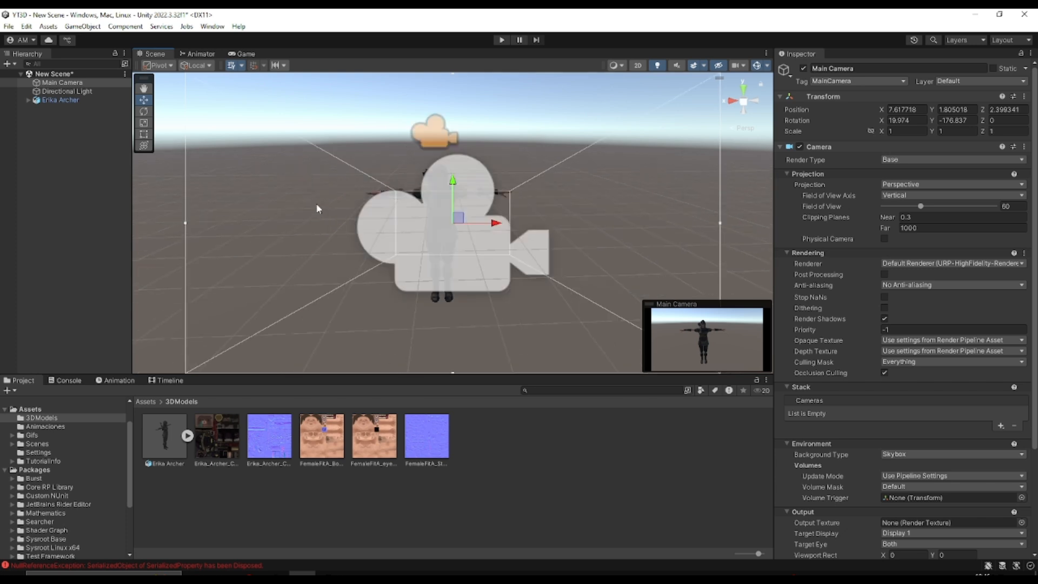
scroll(293, 198, up, 3)
Assign the Slide Hip Hop Dance clip from the Animaciones folder to the scene's Erika Archer object and run the scene
click(145, 401)
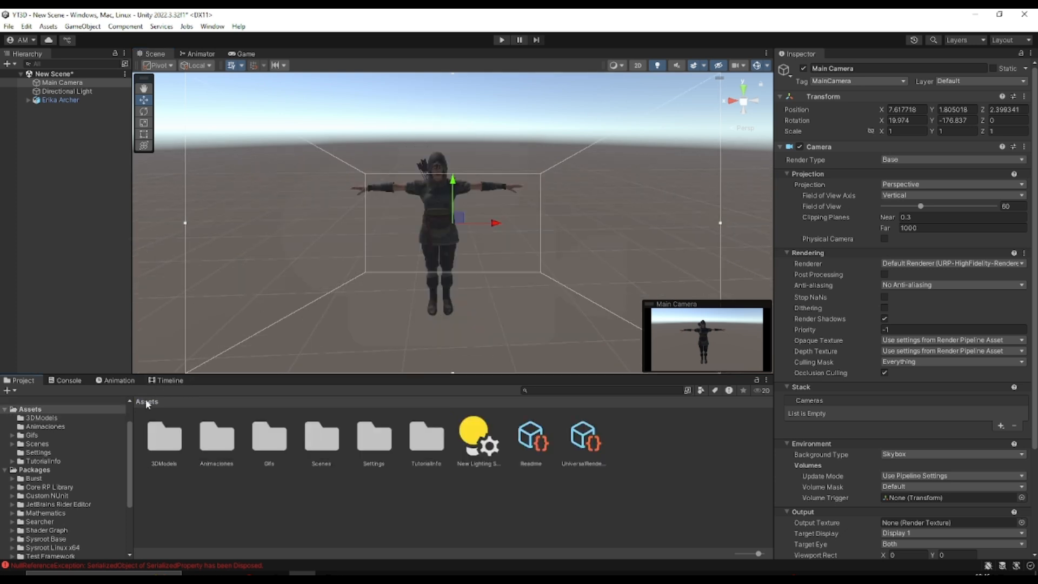
double_click(208, 440)
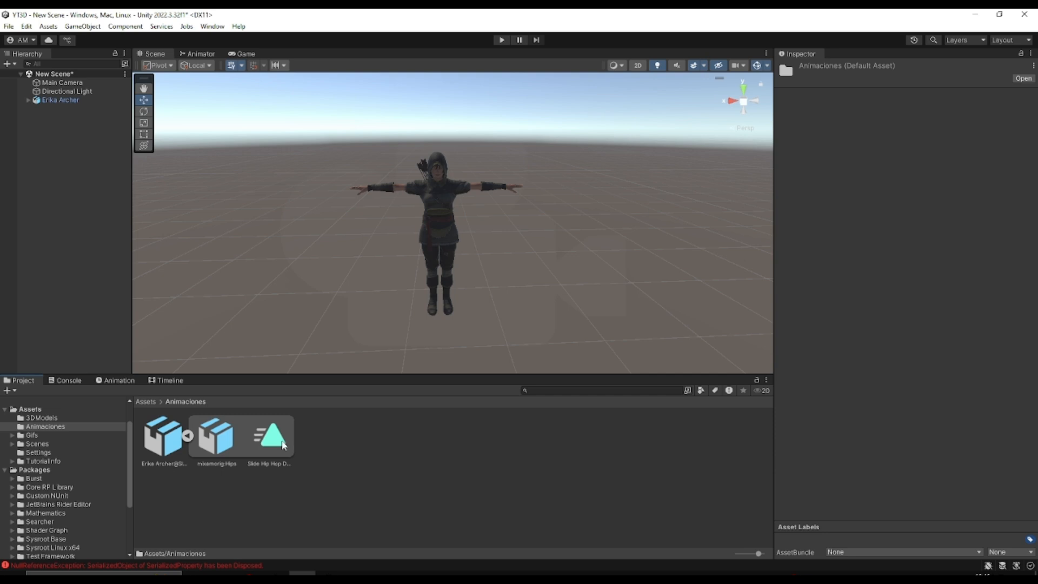
scroll(356, 278, up, 3)
right_drag(355, 277, 349, 240)
middle_drag(343, 286, 332, 251)
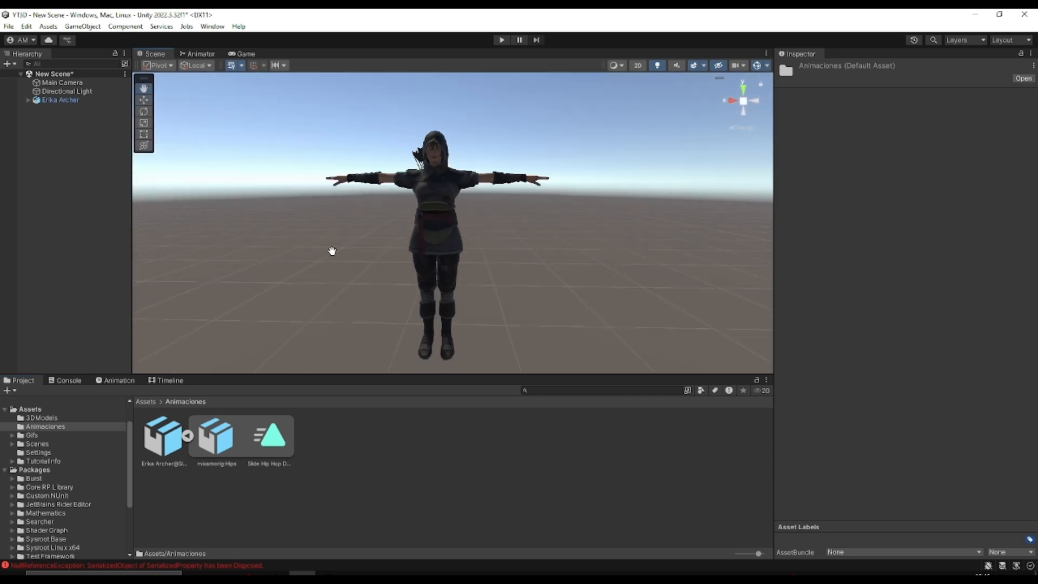
click(270, 439)
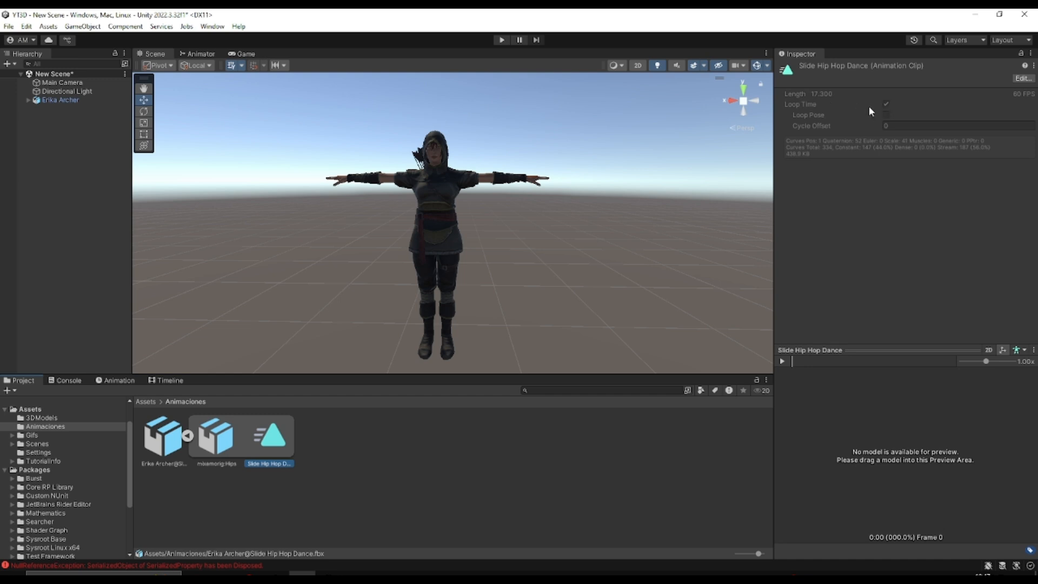
drag(275, 446, 46, 100)
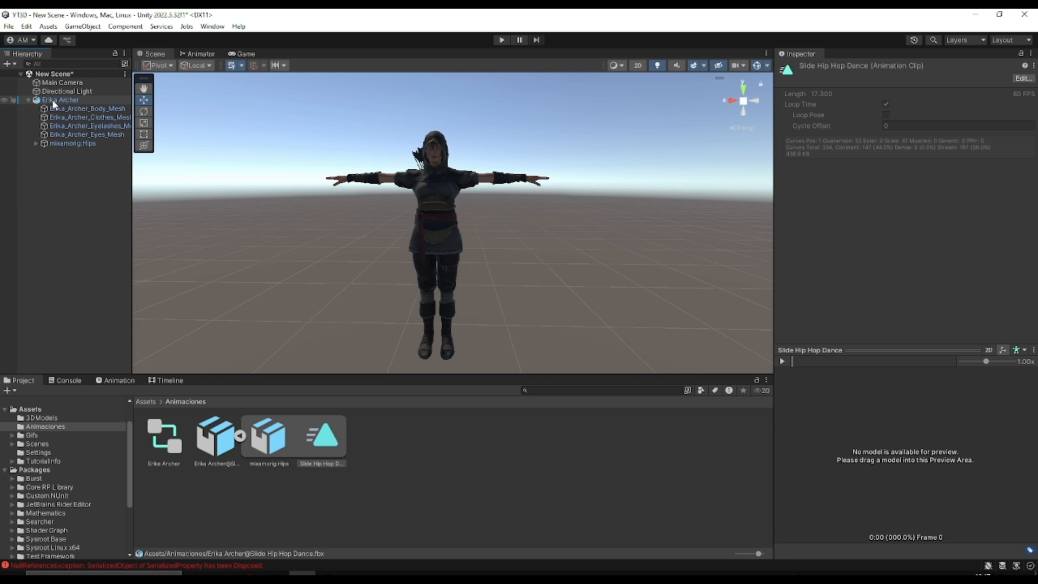
click(501, 40)
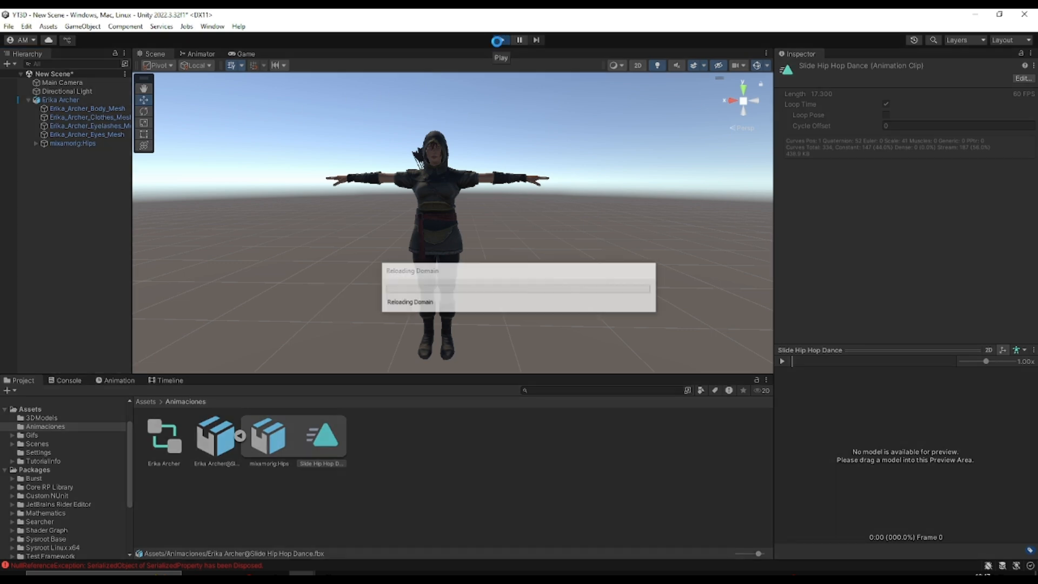